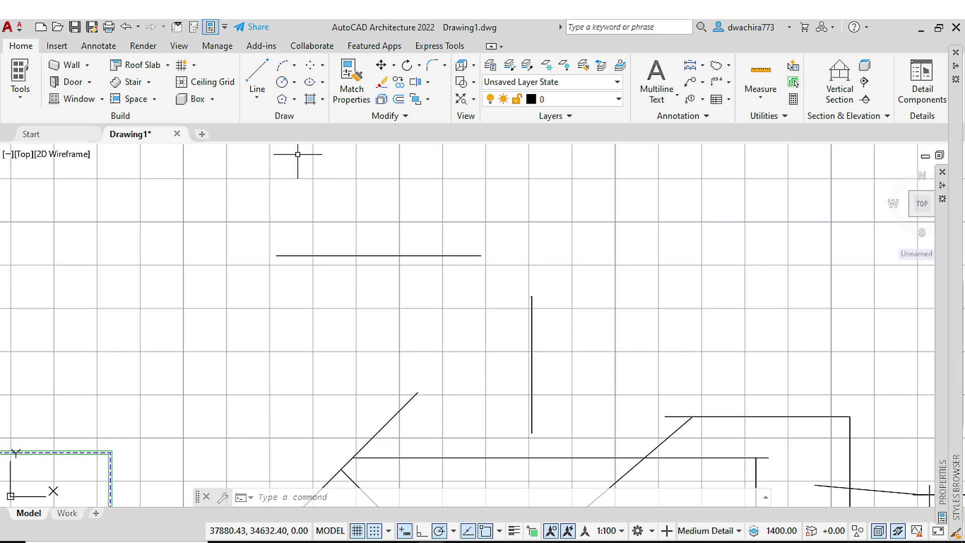
# Step: Select the upper horizontal line, the vertical line, the diagonal line and the long horizontal line one by one, then clear the selection
pyautogui.moveTo(365, 255); pyautogui.dragTo(370, 232, button='middle')
pyautogui.scroll(-5, 369, 233)
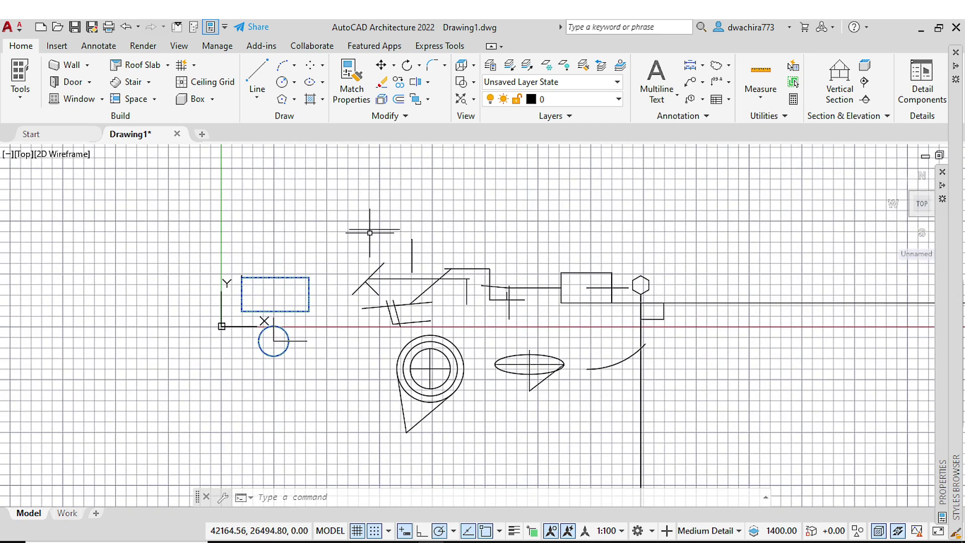
pyautogui.scroll(3, 370, 233)
pyautogui.scroll(3, 370, 216)
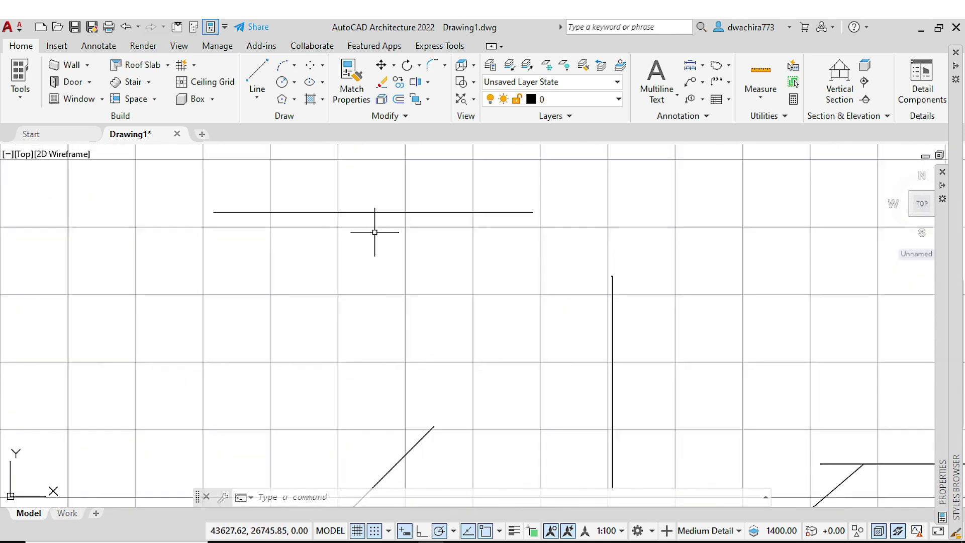
pyautogui.scroll(3, 376, 229)
pyautogui.scroll(-3, 377, 247)
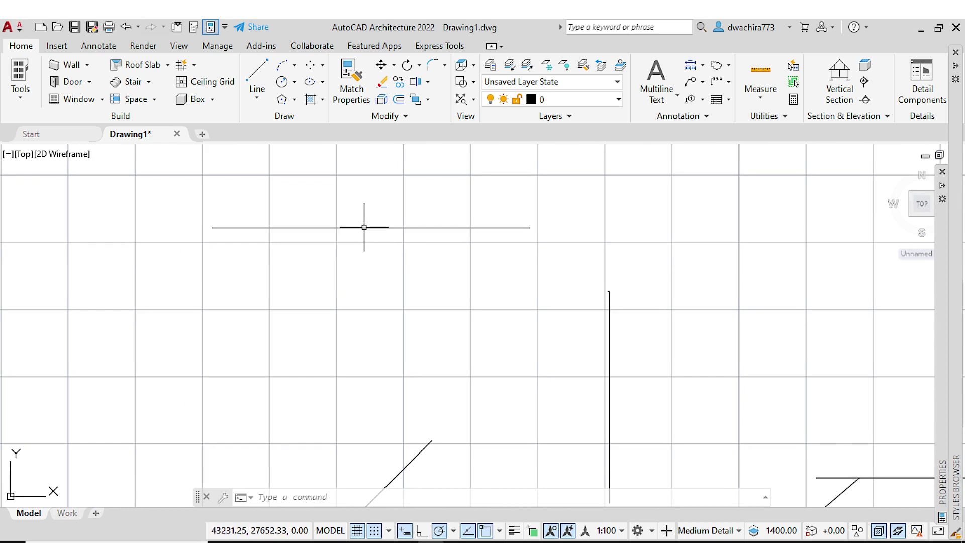
pyautogui.click(363, 228)
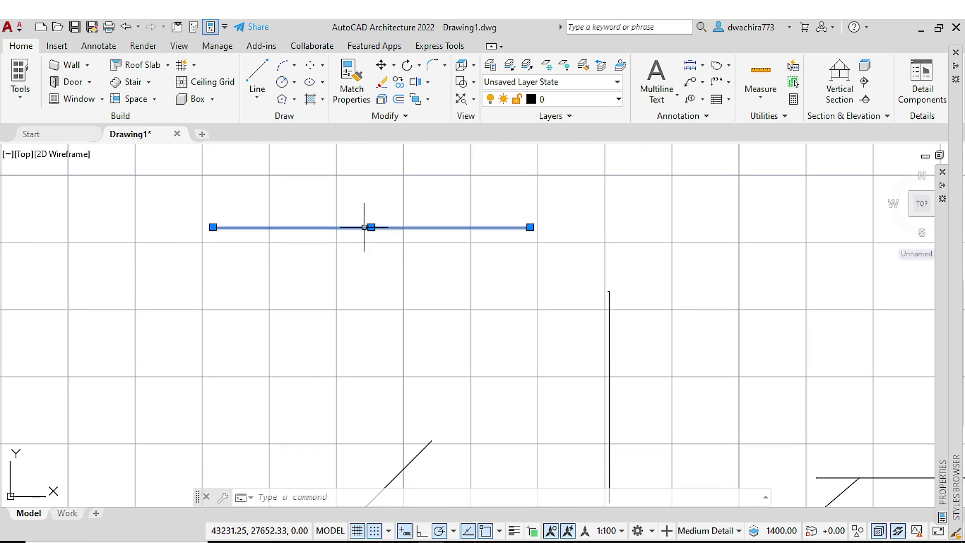
pyautogui.moveTo(213, 227)
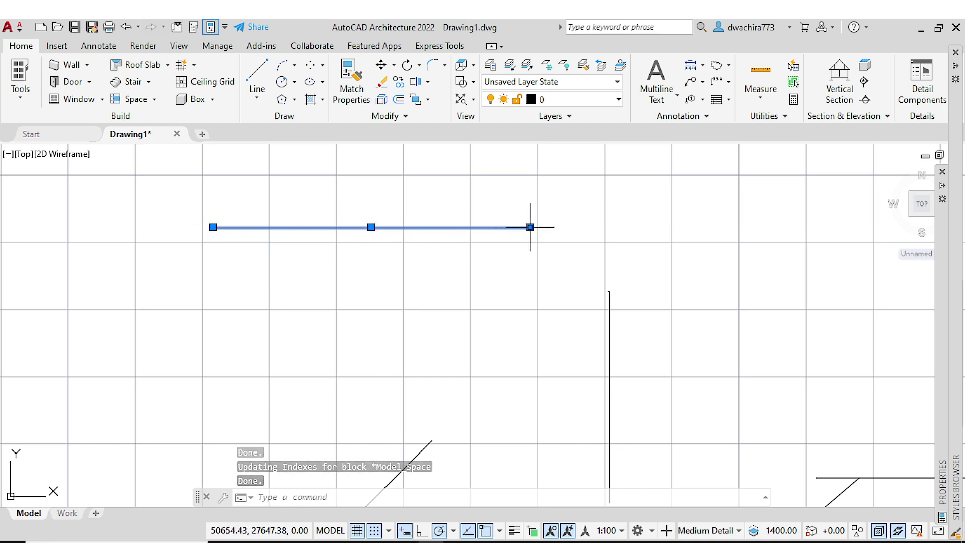
pyautogui.scroll(-2, 347, 276)
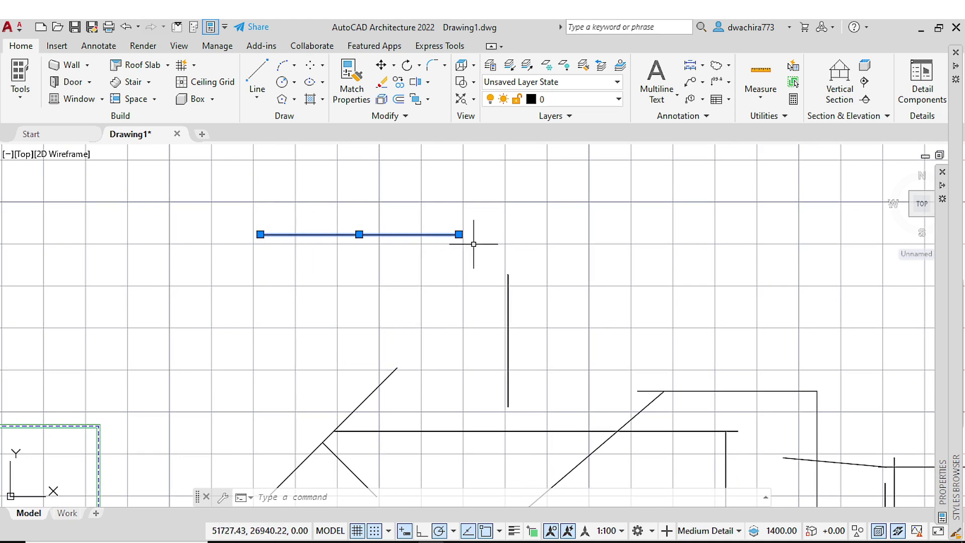
pyautogui.click(508, 308)
pyautogui.moveTo(435, 333); pyautogui.dragTo(433, 318, button='middle')
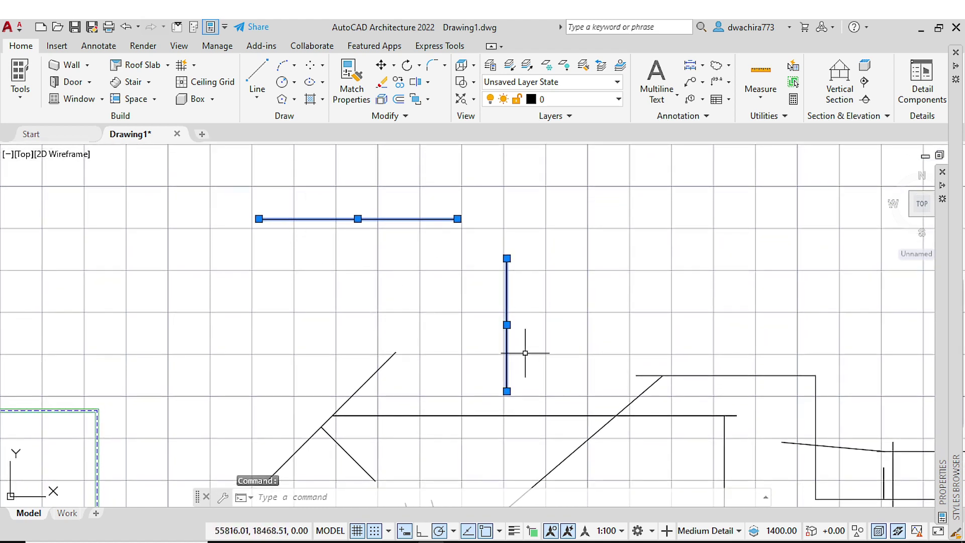
pyautogui.moveTo(523, 349); pyautogui.dragTo(521, 306, button='middle')
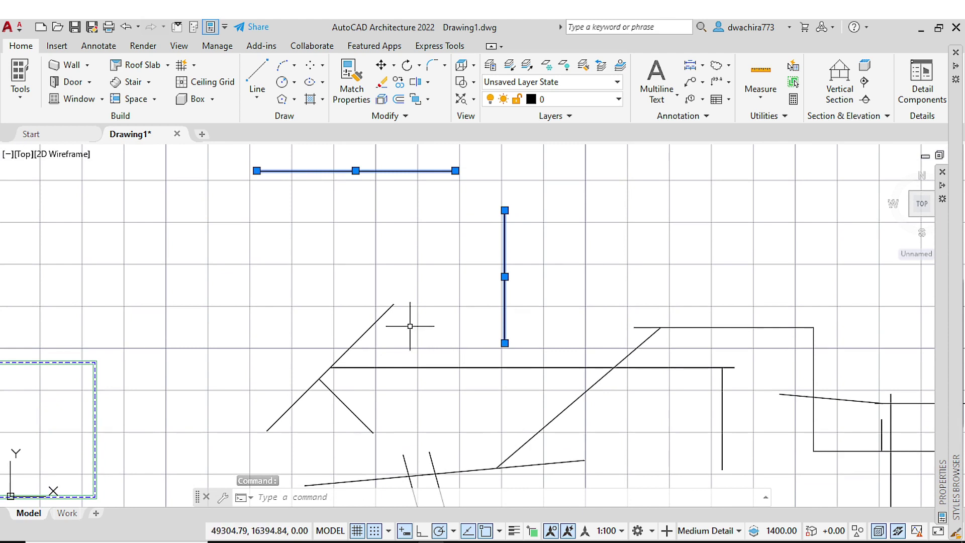
pyautogui.click(374, 318)
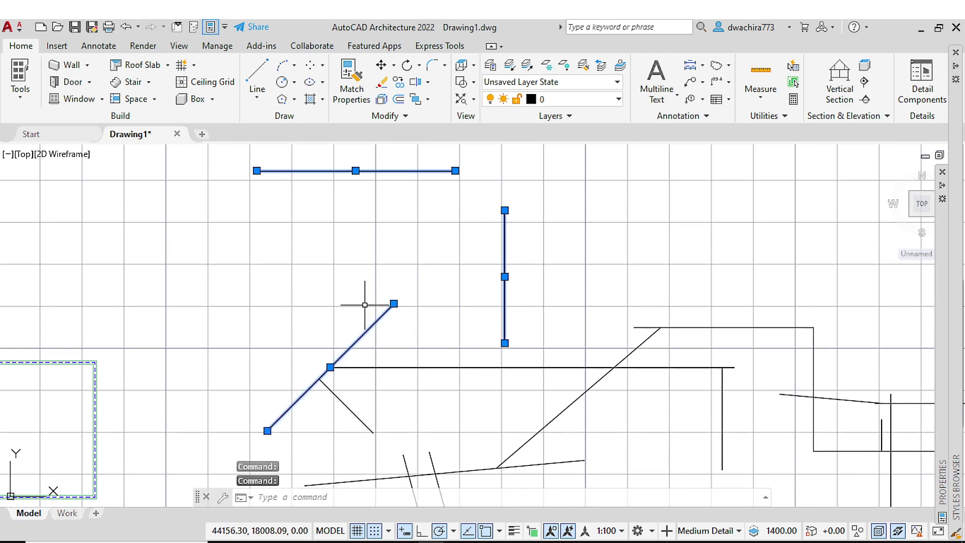
pyautogui.click(426, 366)
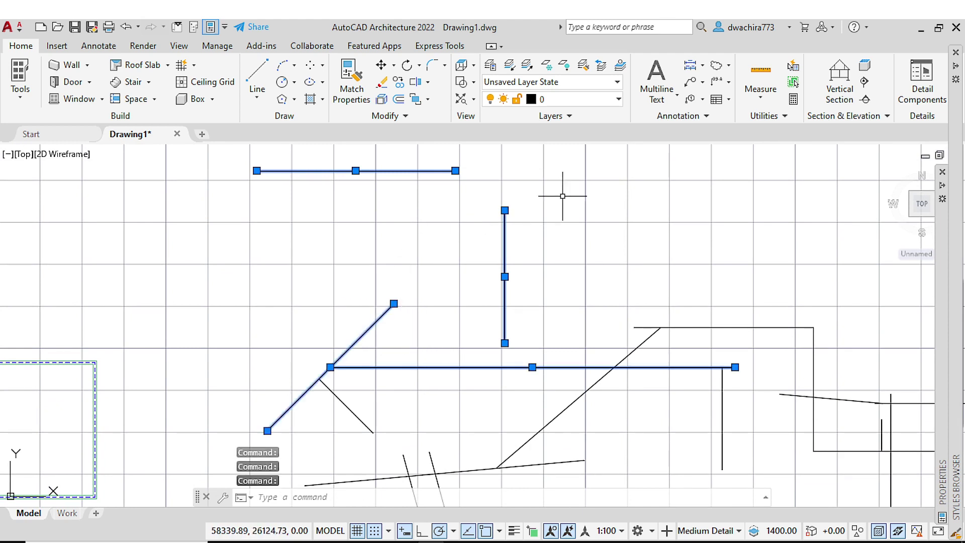
pyautogui.moveTo(557, 221)
pyautogui.mouseDown(button='middle')
pyautogui.moveTo(499, 243)
pyautogui.moveTo(467, 236)
pyautogui.mouseUp(button='middle')
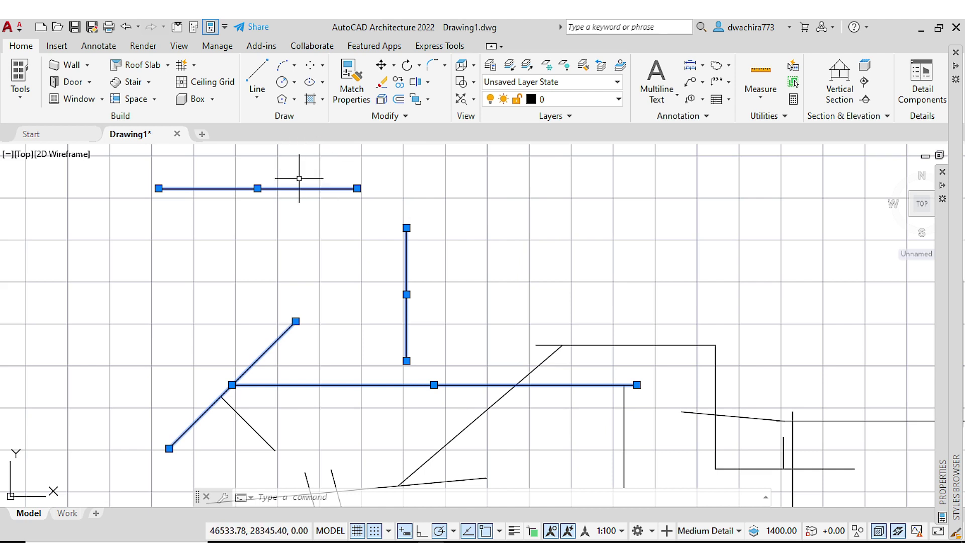
pyautogui.press('Escape')
# Step: Select the vertical line, upper horizontal line, short diagonal, long horizontal line, longer diagonal and the adjoining stepped polyline one by one
pyautogui.click(251, 79)
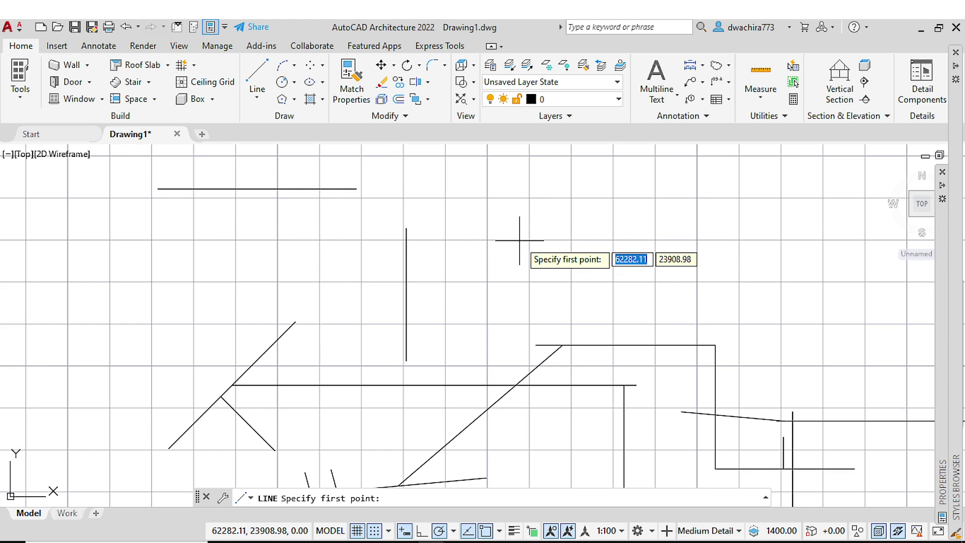
pyautogui.press('Escape')
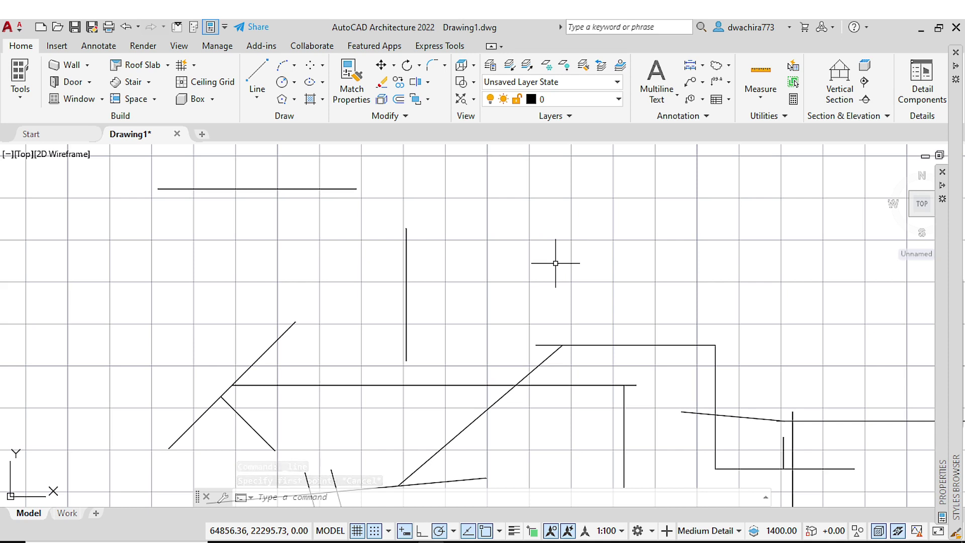
pyautogui.click(406, 259)
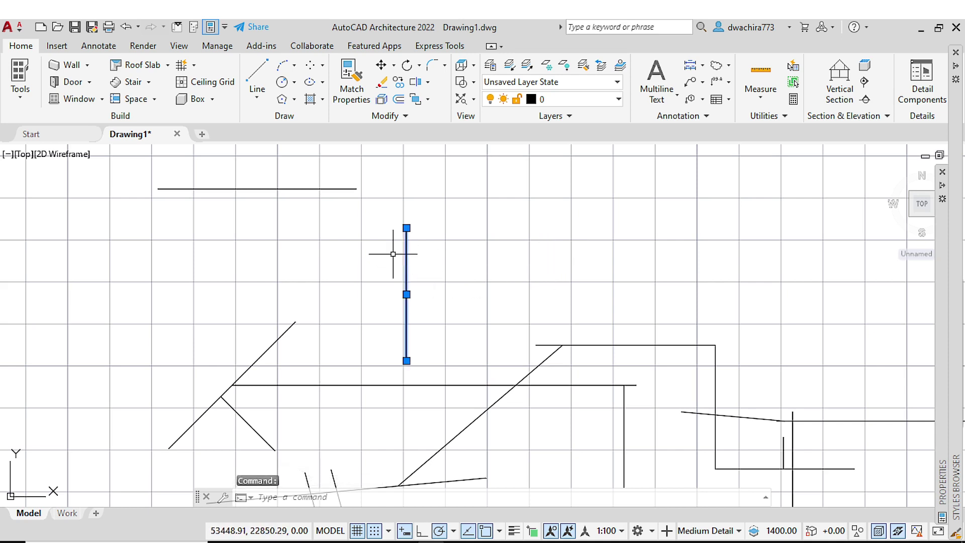
pyautogui.click(320, 190)
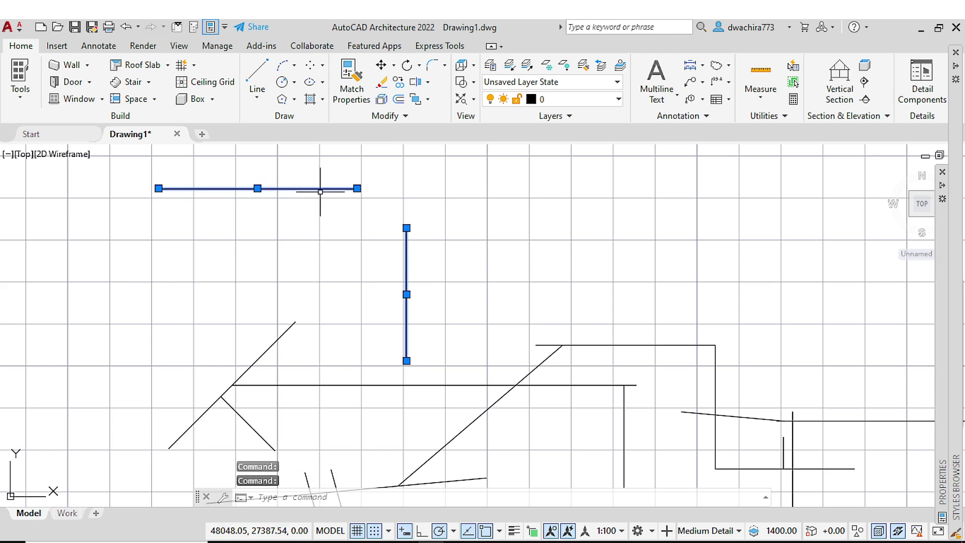
pyautogui.click(290, 326)
pyautogui.click(331, 386)
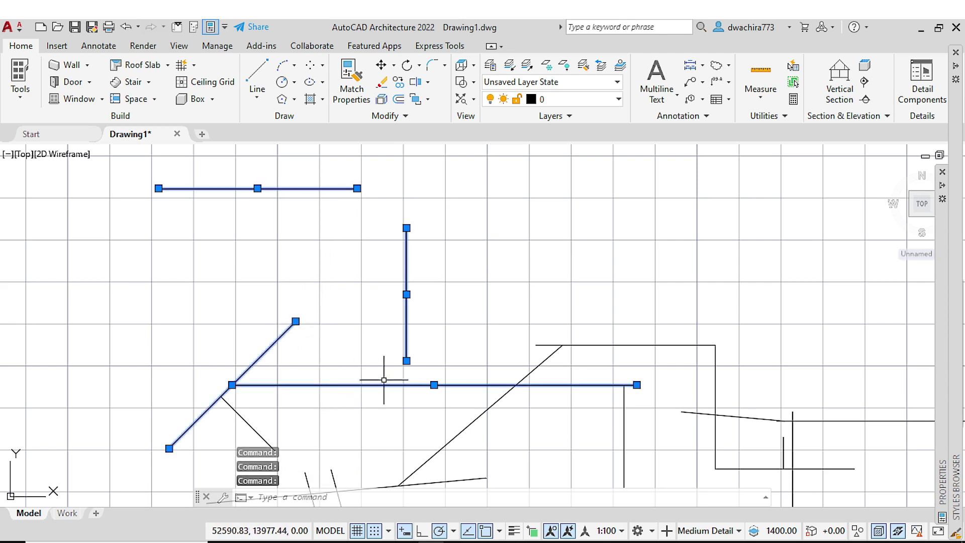
pyautogui.click(544, 358)
pyautogui.click(583, 345)
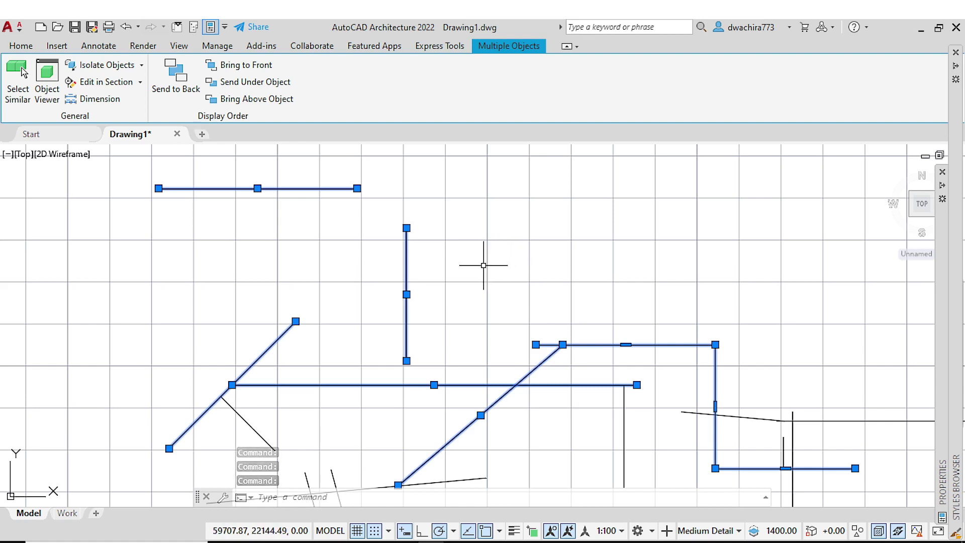
pyautogui.scroll(-4, 534, 267)
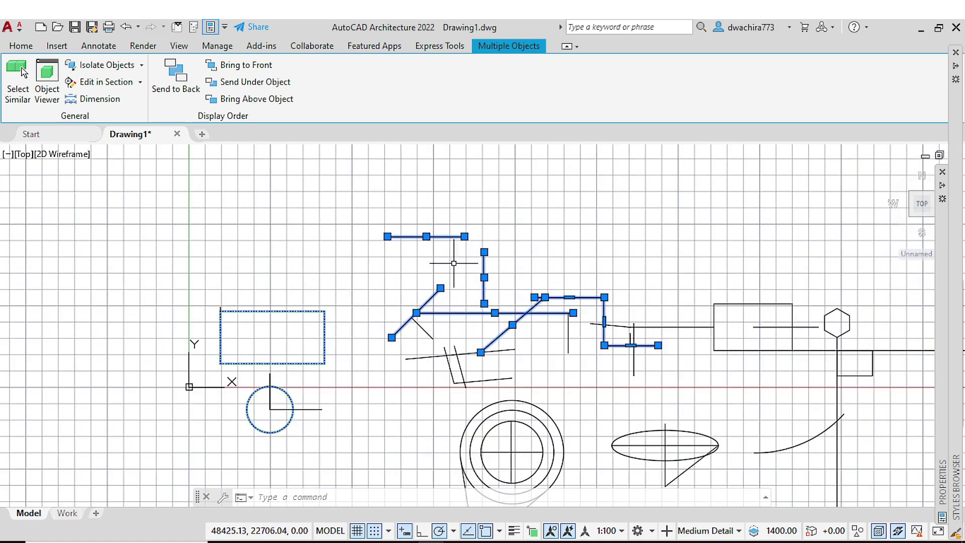
pyautogui.scroll(6, 507, 301)
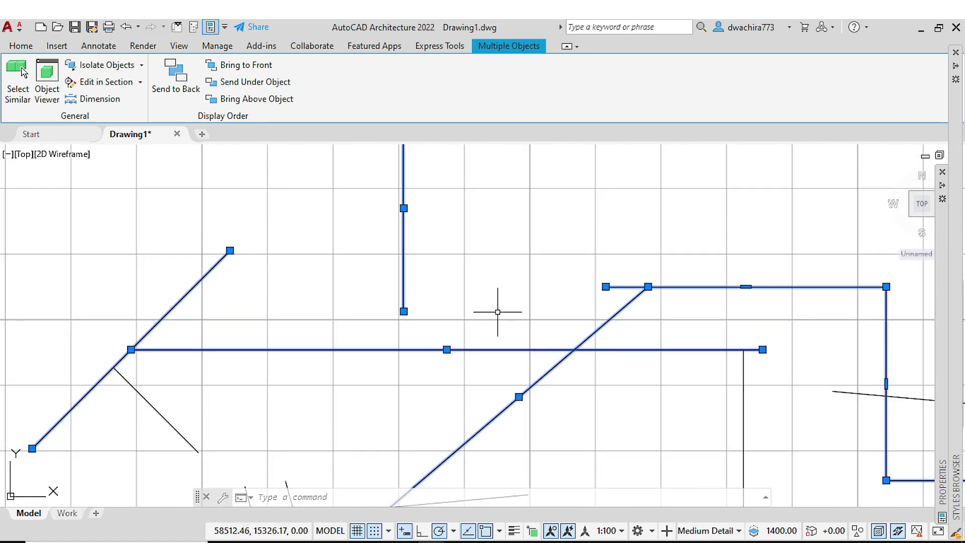
pyautogui.scroll(-4, 488, 343)
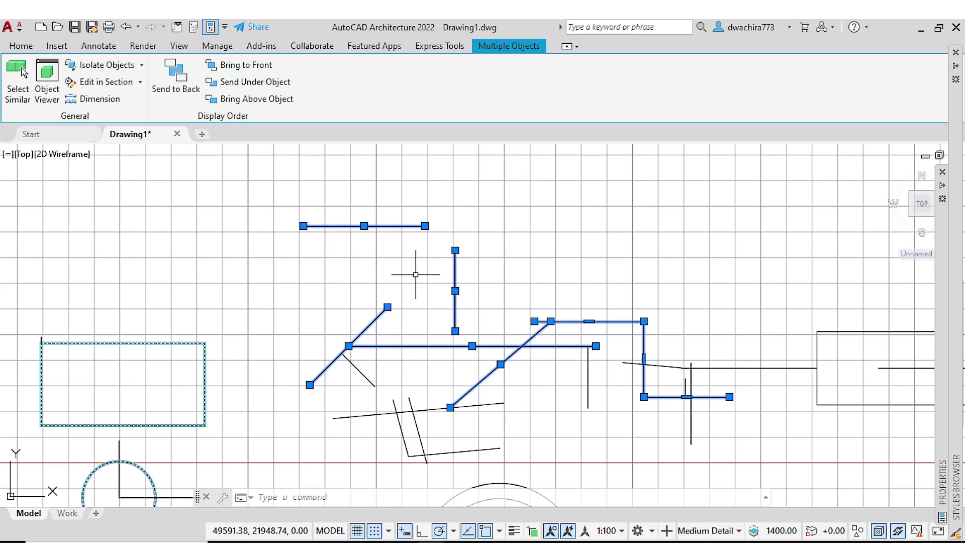
# Step: Remove the vertical line, long horizontal line, short diagonal and stepped polyline from the selection one by one, then clear the remaining selection
pyautogui.keyDown('shift'); pyautogui.click(452, 278); pyautogui.keyUp('shift')
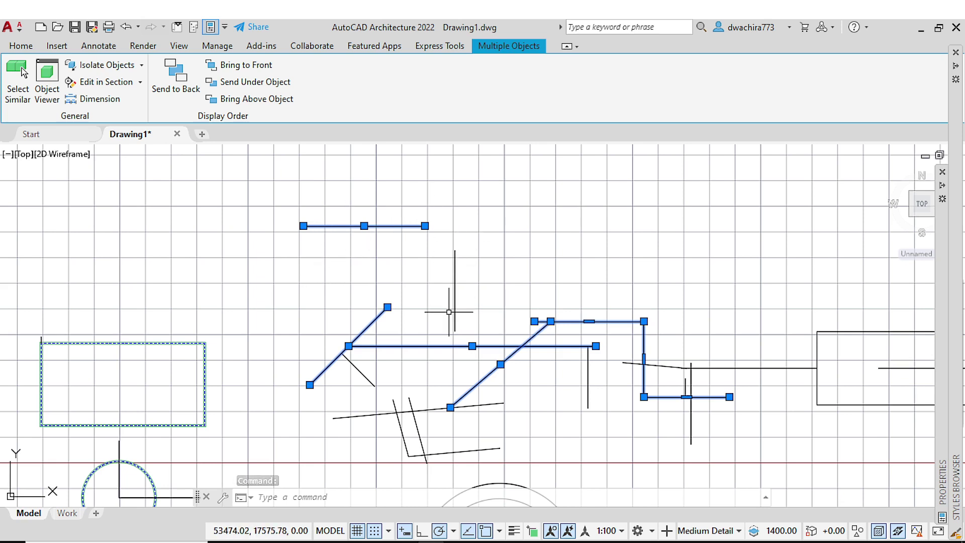
pyautogui.keyDown('shift'); pyautogui.click(438, 346); pyautogui.keyUp('shift')
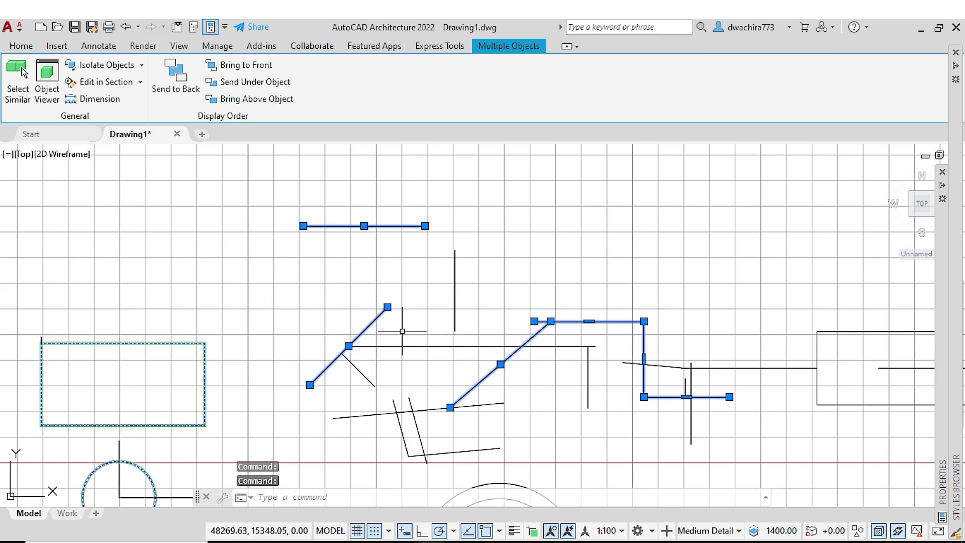
pyautogui.keyDown('shift'); pyautogui.click(371, 322); pyautogui.keyUp('shift')
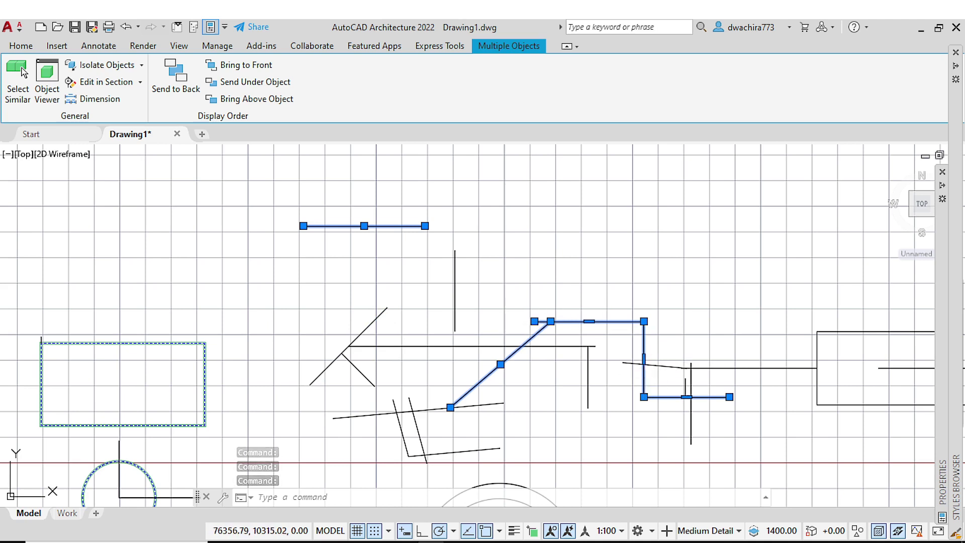
pyautogui.keyDown('shift'); pyautogui.click(644, 371); pyautogui.keyUp('shift')
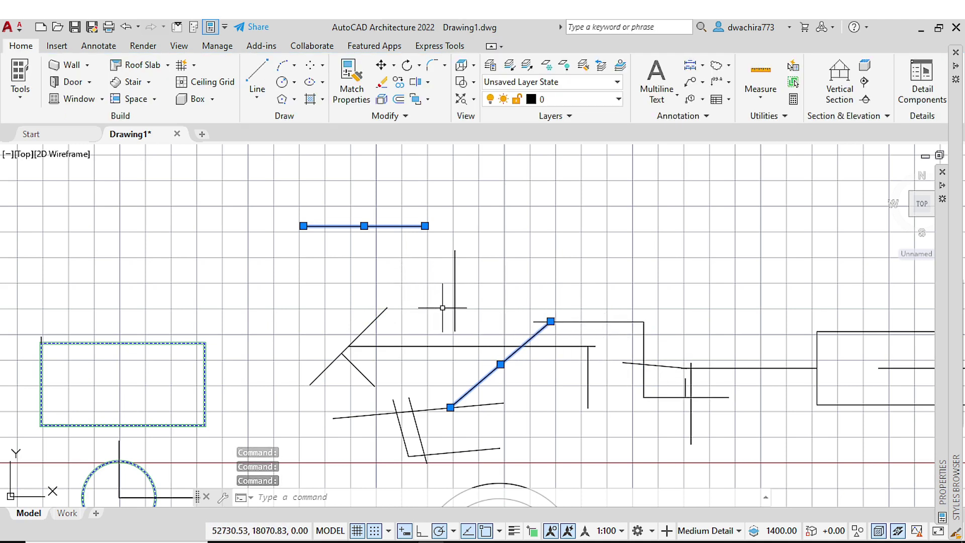
pyautogui.scroll(-4, 443, 308)
pyautogui.moveTo(442, 308); pyautogui.dragTo(440, 284, button='middle')
pyautogui.press('Escape')
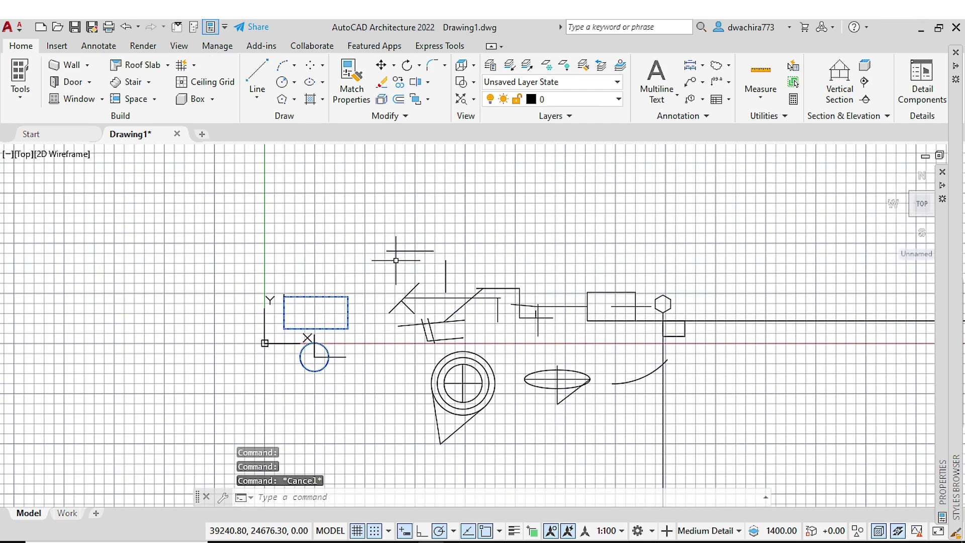
# Step: Try twice to select the upper horizontal line with a left-to-right window that encloses only its left part
pyautogui.scroll(6, 395, 260)
pyautogui.moveTo(396, 261); pyautogui.dragTo(423, 307, button='middle')
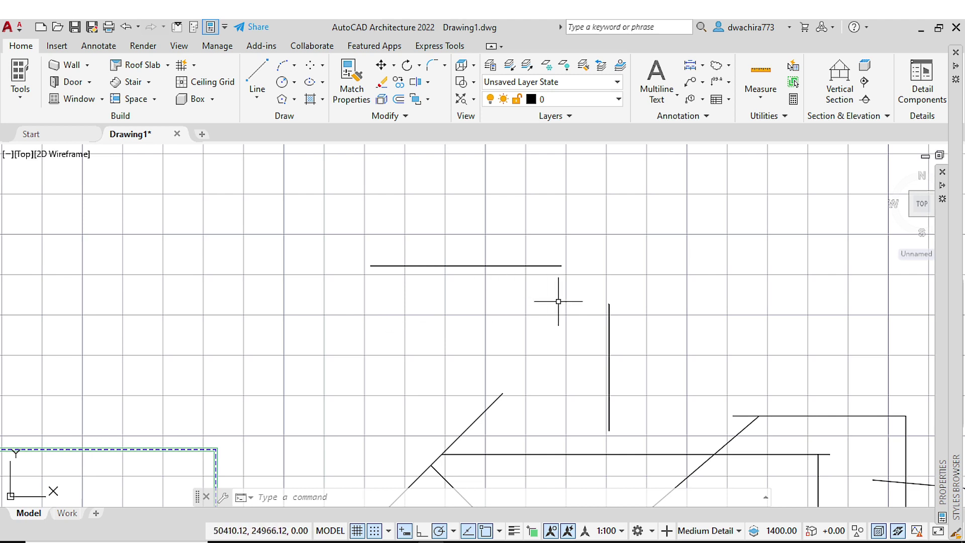
pyautogui.click(345, 221)
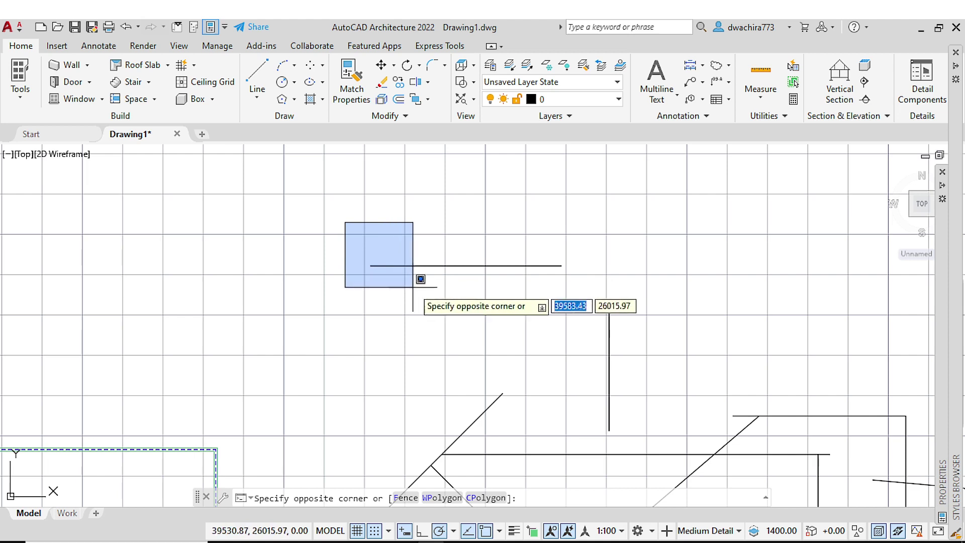
pyautogui.click(475, 324)
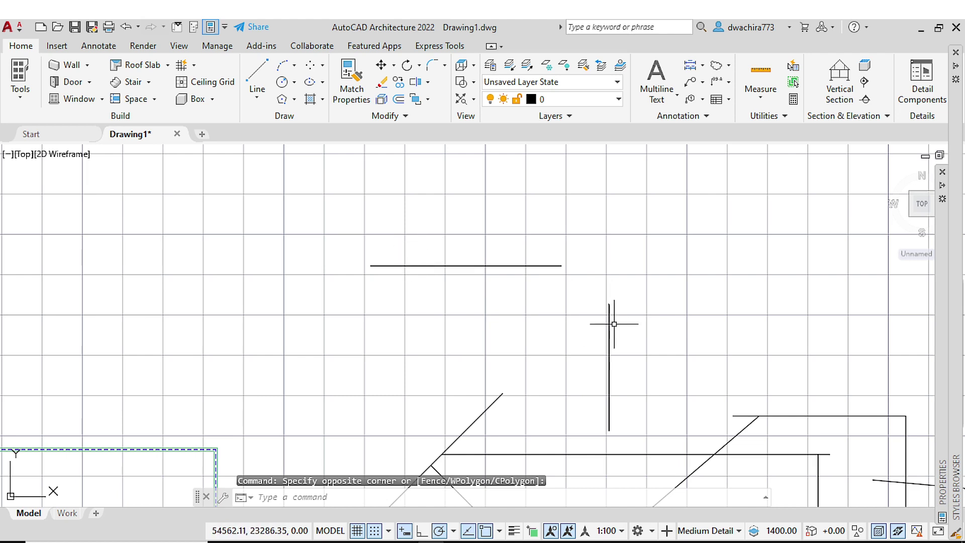
pyautogui.click(344, 243)
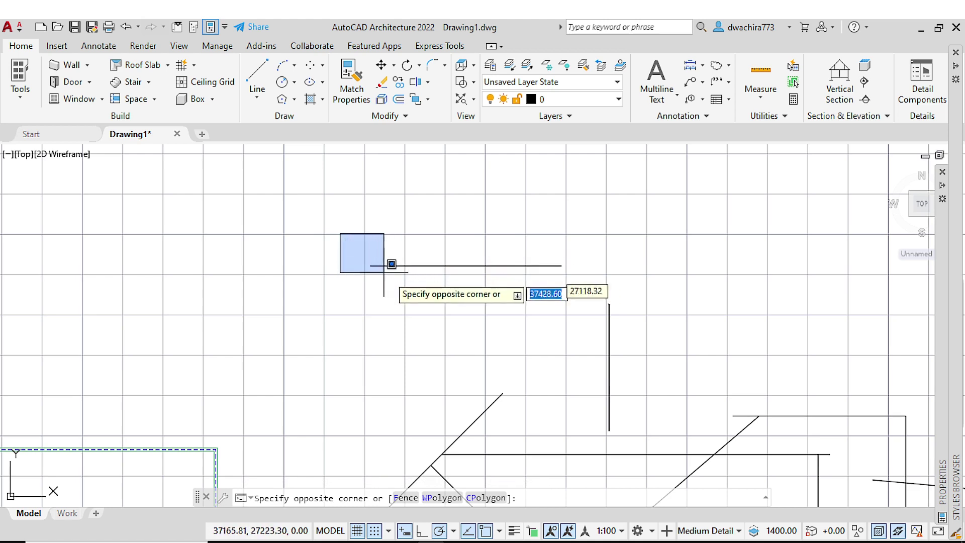
pyautogui.click(496, 311)
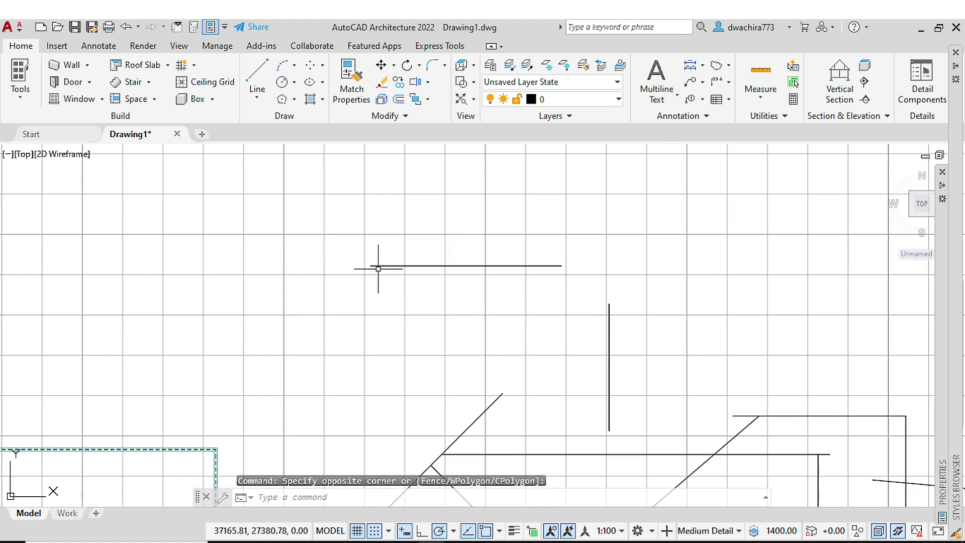
# Step: Select the upper horizontal line with a right-to-left crossing window over its right end, then clear the selection
pyautogui.click(586, 299)
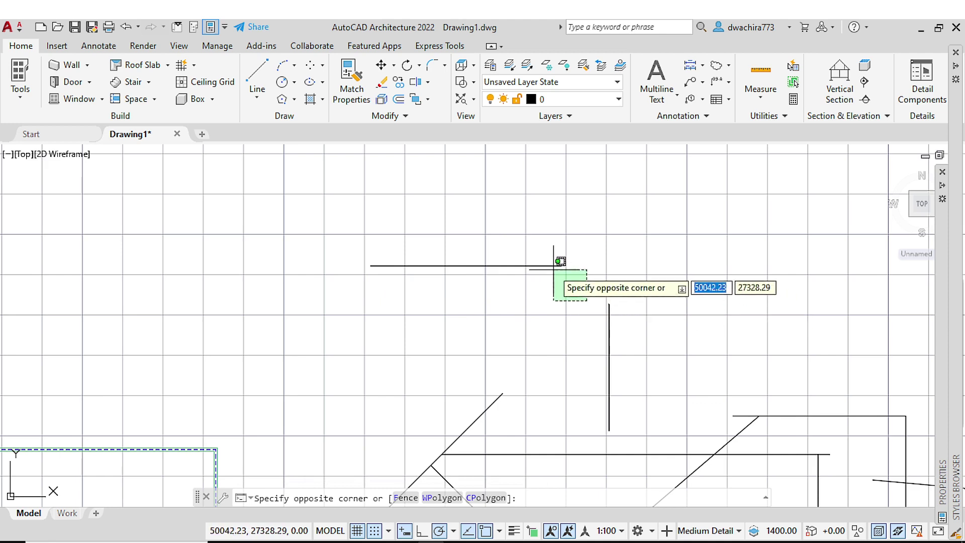
pyautogui.click(495, 253)
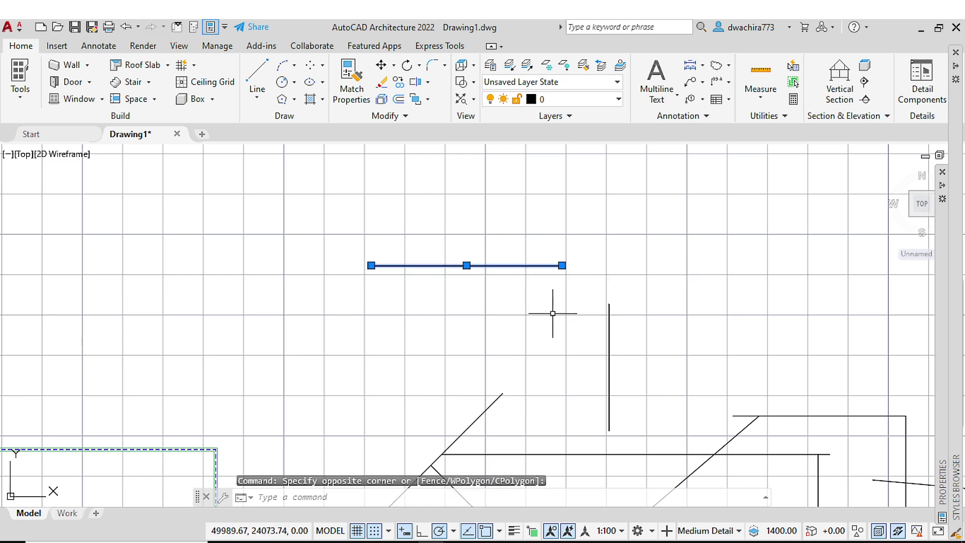
pyautogui.press('Escape')
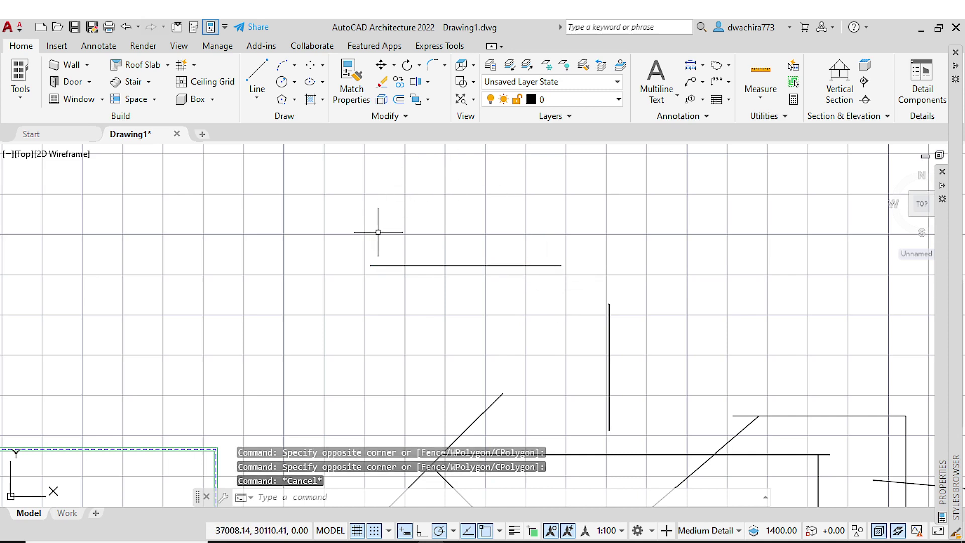
# Step: Select the upper horizontal line with a left-to-right window that encloses it completely
pyautogui.click(343, 233)
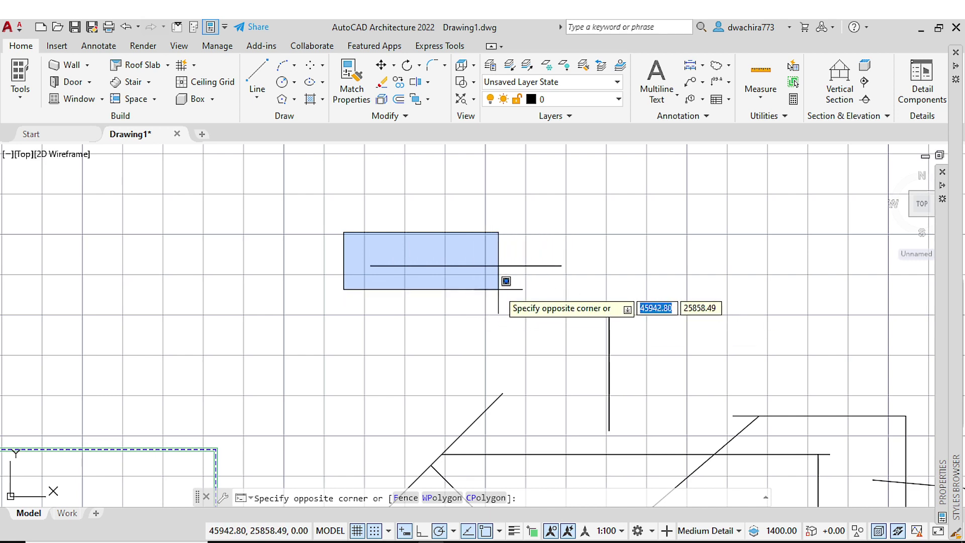
pyautogui.click(582, 300)
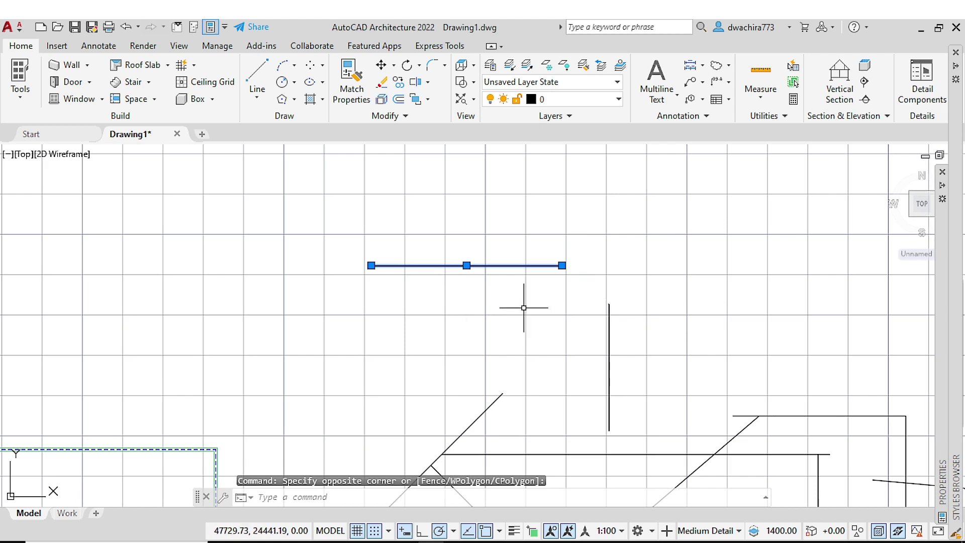
# Step: Reselect the upper horizontal line with a small right-to-left crossing window that touches only its right tip, then clear the selection
pyautogui.press('Escape')
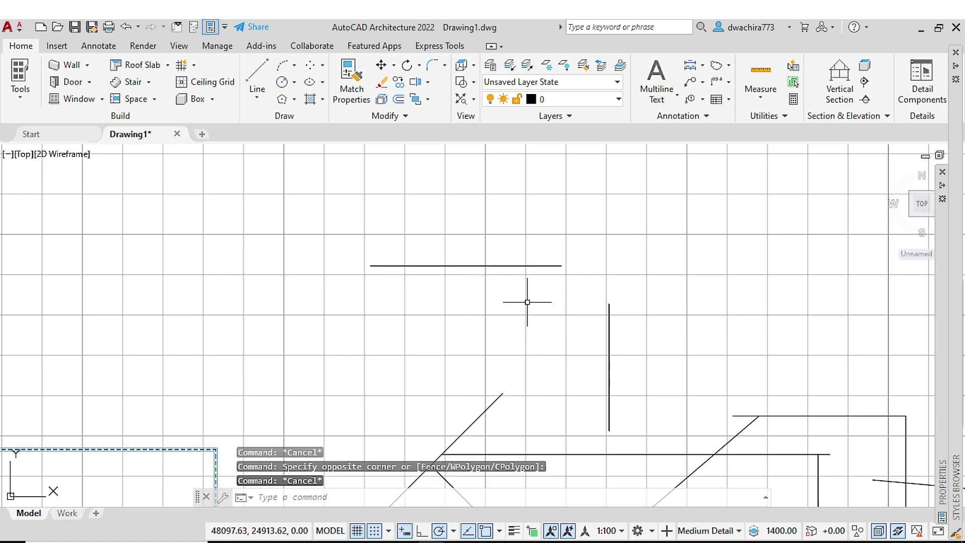
pyautogui.click(582, 289)
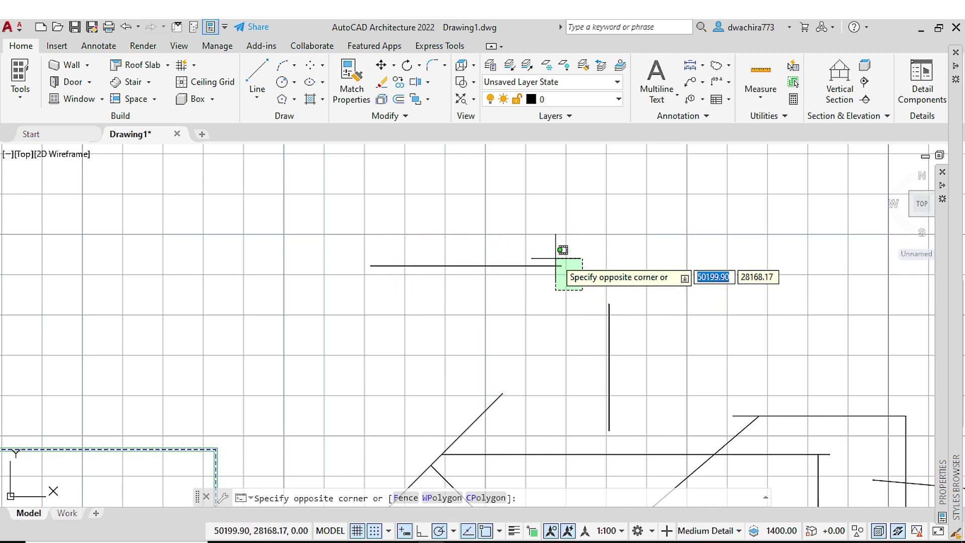
pyautogui.scroll(4, 557, 258)
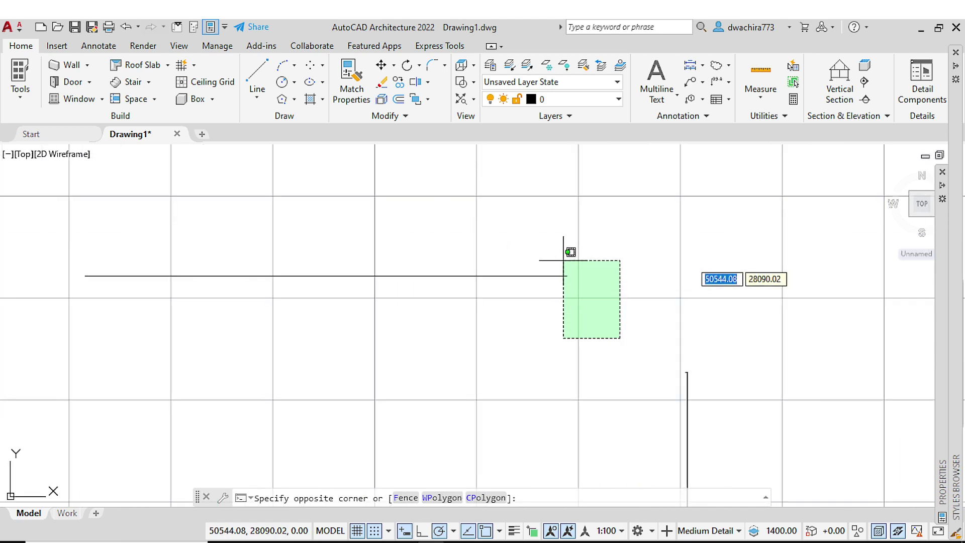
pyautogui.click(563, 258)
pyautogui.scroll(-4, 438, 282)
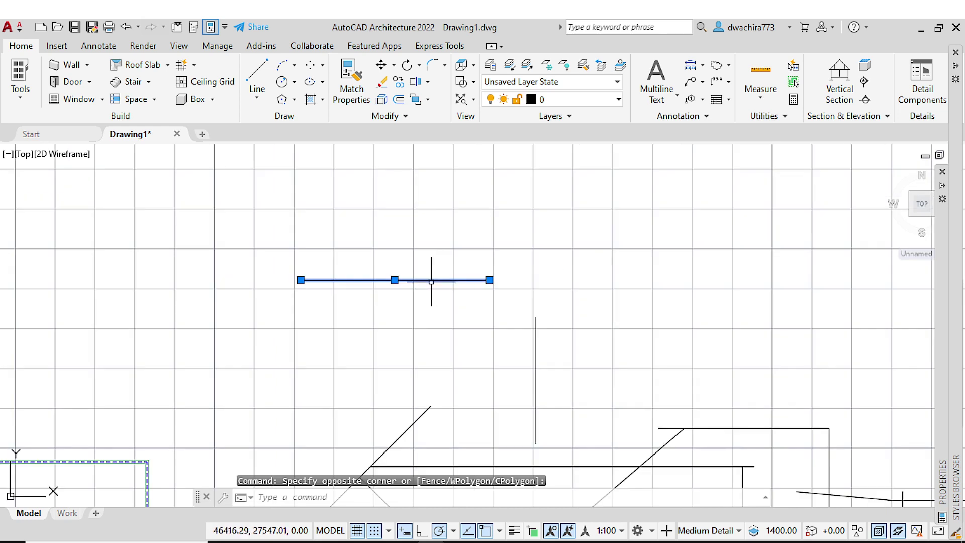
pyautogui.press('Escape')
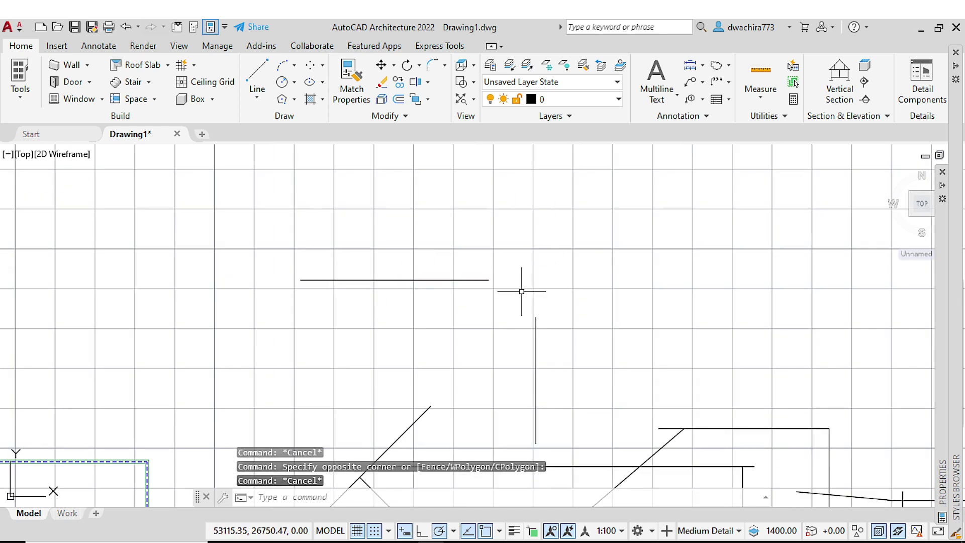
# Step: Select the upper horizontal line with a larger right-to-left crossing window over its right part, then clear the selection
pyautogui.click(518, 302)
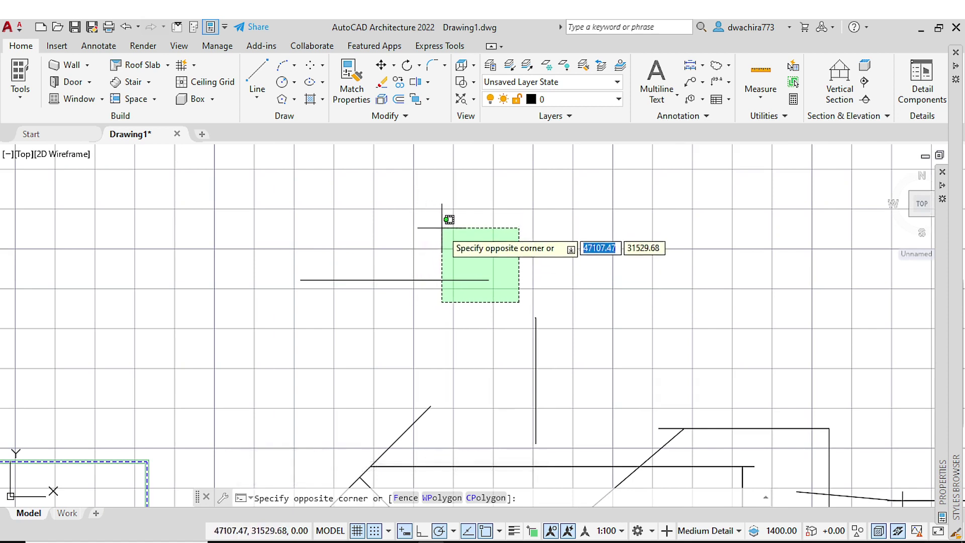
pyautogui.click(441, 249)
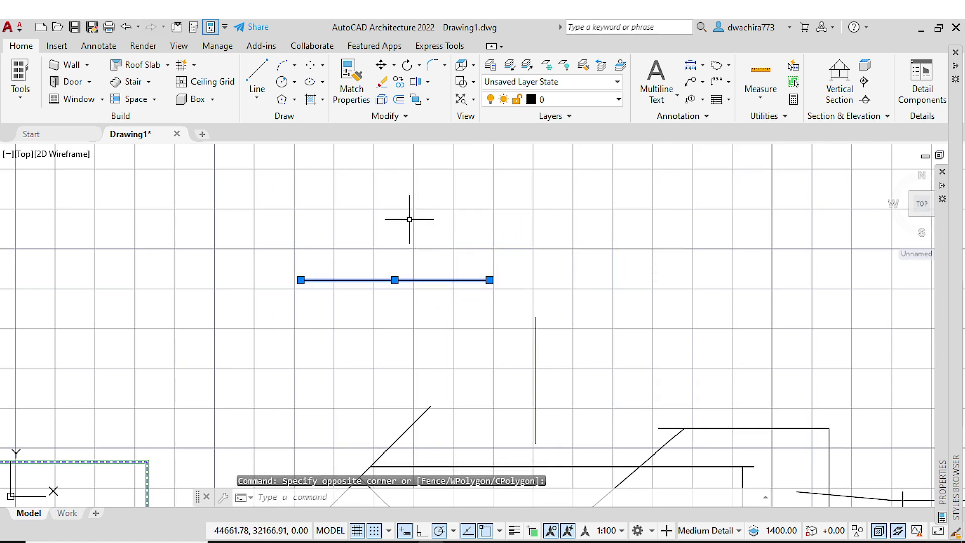
pyautogui.press('Escape')
# Step: Select the large rectangle, its inner horizontal line, the hexagon and the vertical line below it with one right-to-left crossing window, then clear the selection
pyautogui.scroll(-5, 409, 230)
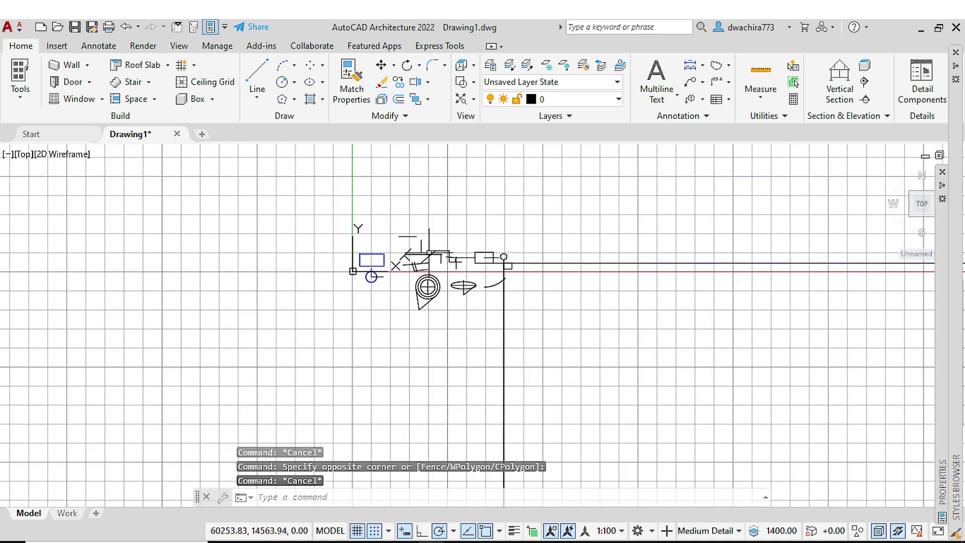
pyautogui.scroll(3, 484, 234)
pyautogui.scroll(5, 485, 234)
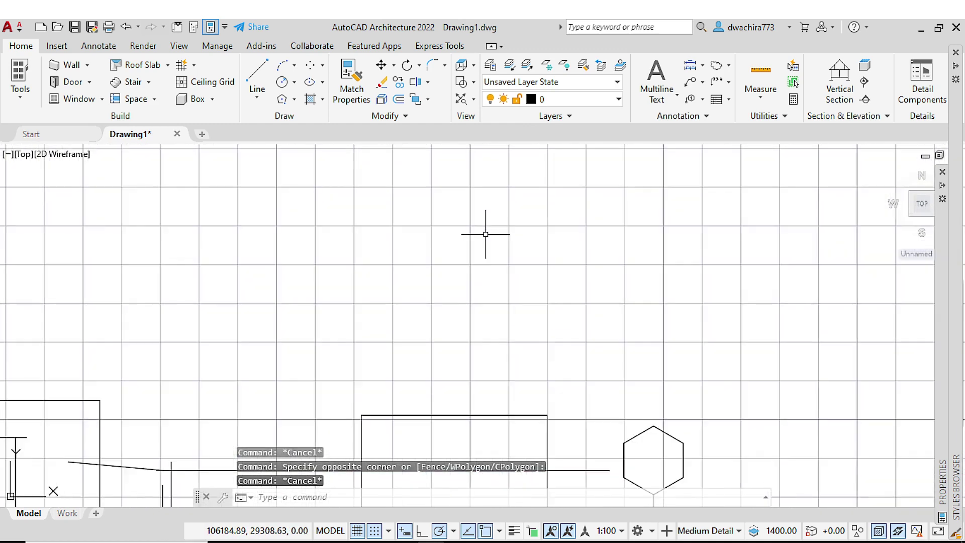
pyautogui.moveTo(487, 231)
pyautogui.mouseDown(button='middle')
pyautogui.moveTo(502, 183)
pyautogui.moveTo(492, 217)
pyautogui.mouseUp(button='middle')
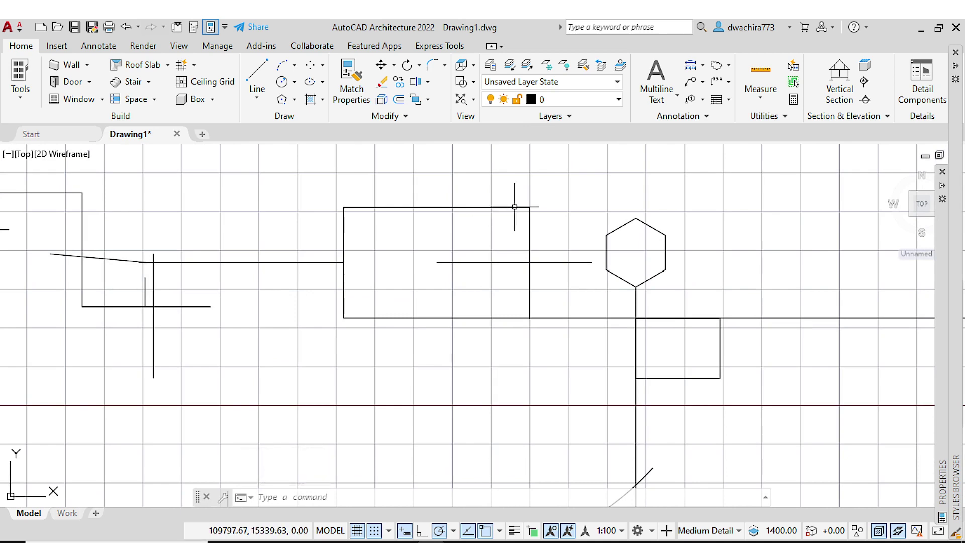
pyautogui.scroll(-3, 499, 300)
pyautogui.scroll(3, 499, 297)
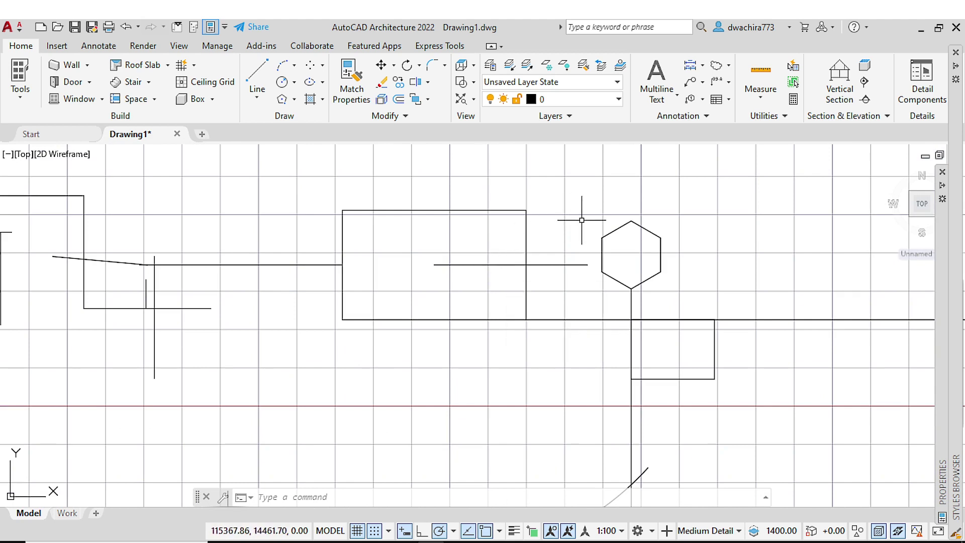
pyautogui.moveTo(575, 255); pyautogui.dragTo(604, 243, button='middle')
pyautogui.moveTo(740, 284)
pyautogui.mouseDown()
pyautogui.moveTo(659, 260)
pyautogui.moveTo(658, 247)
pyautogui.mouseUp()
pyautogui.press('Escape')
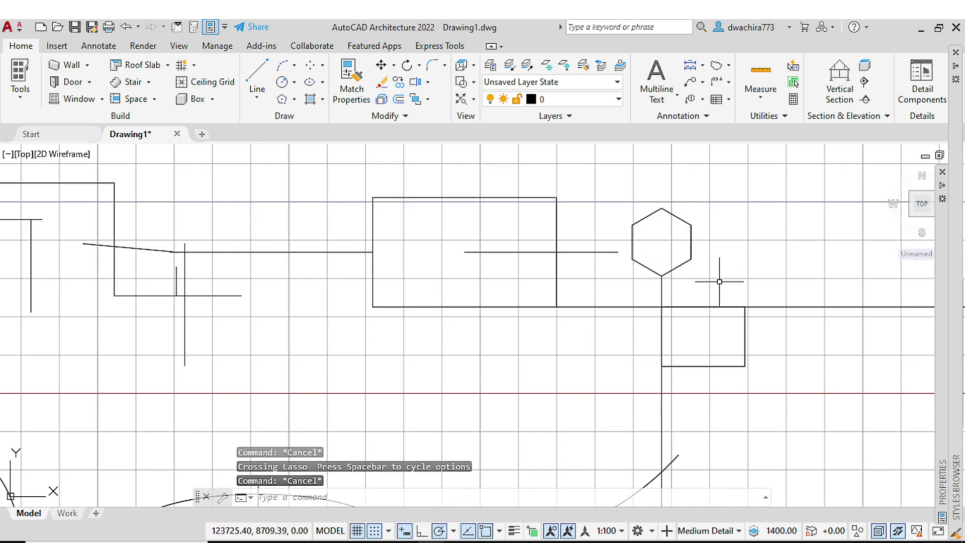
pyautogui.click(713, 292)
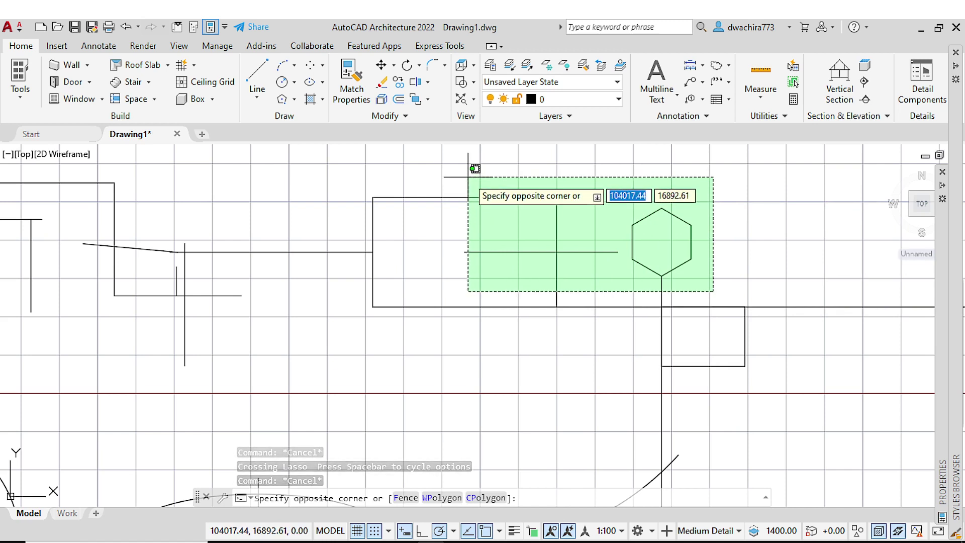
pyautogui.click(502, 190)
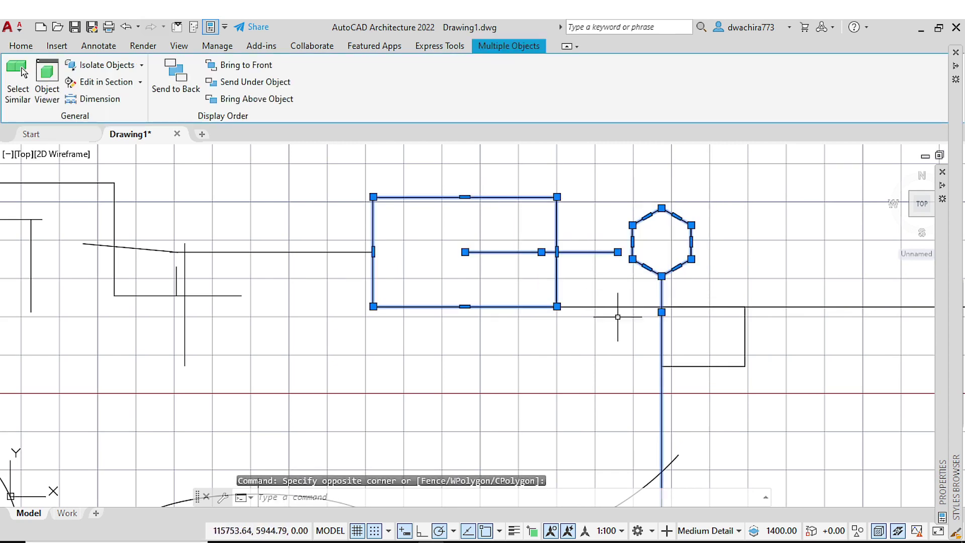
pyautogui.scroll(-2, 617, 316)
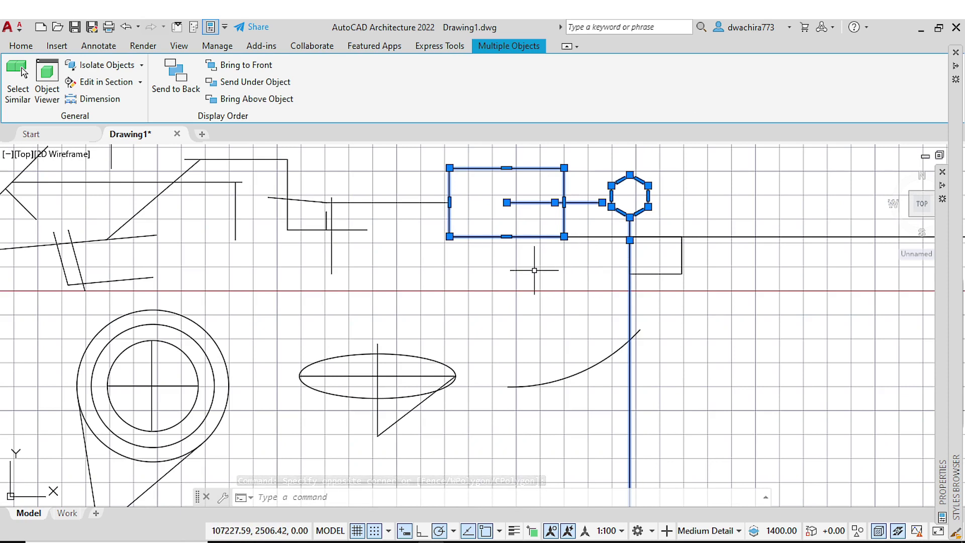
pyautogui.press('Escape')
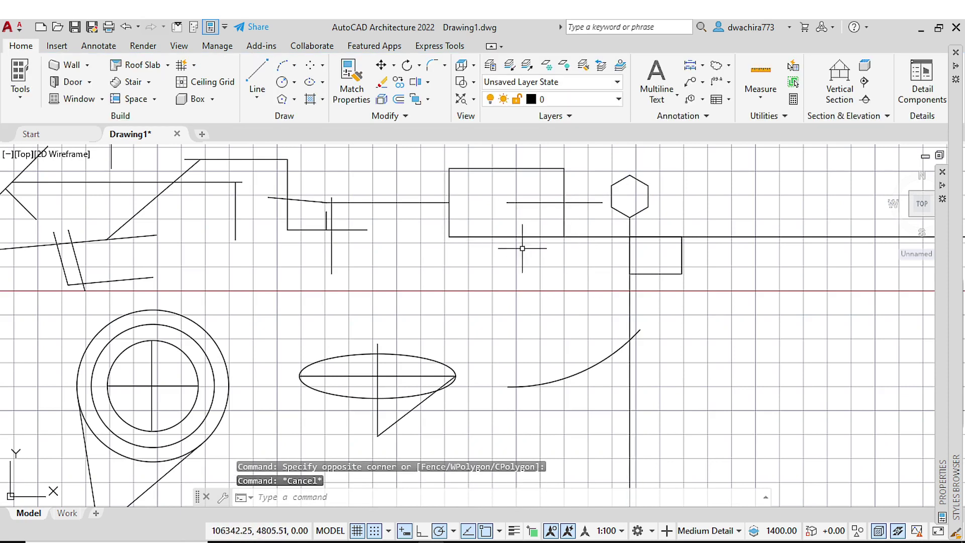
# Step: Select the short horizontal line and hexagon with a left-to-right window that encloses only the rectangle's upper part, then clear the selection
pyautogui.click(429, 161)
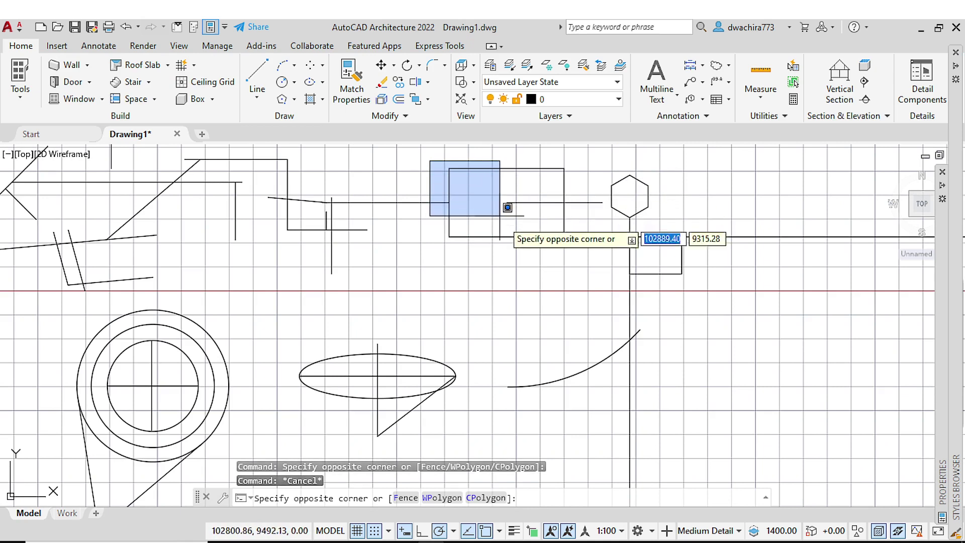
pyautogui.click(680, 229)
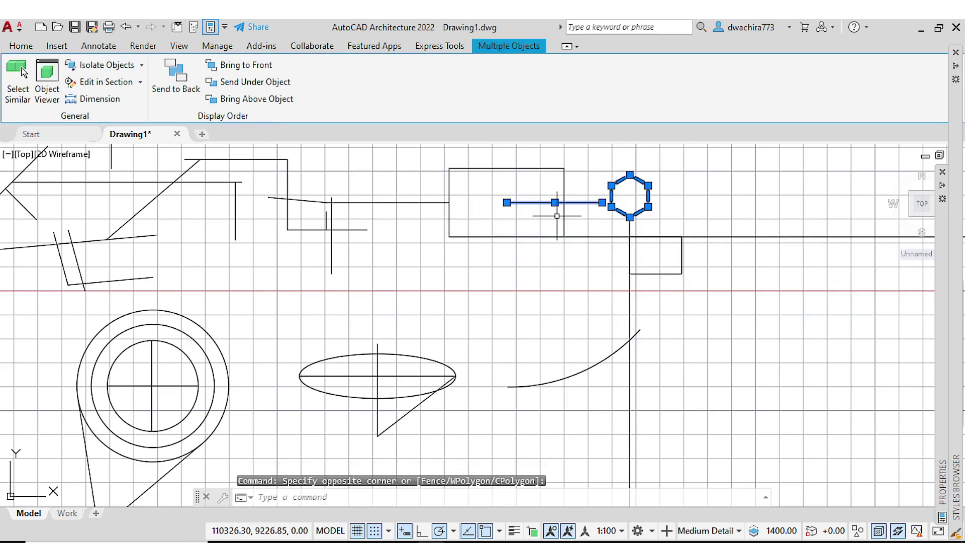
pyautogui.scroll(4, 481, 201)
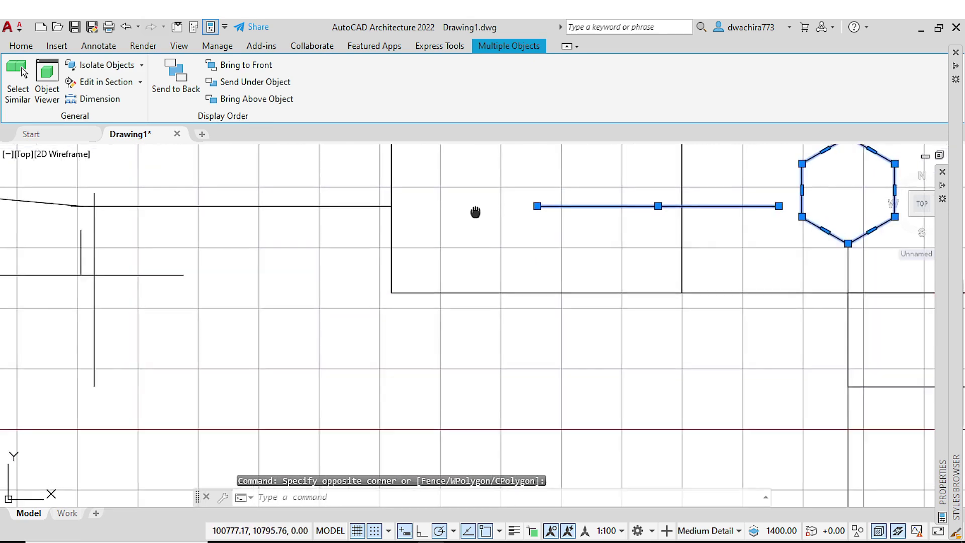
pyautogui.moveTo(472, 206)
pyautogui.mouseDown(button='middle')
pyautogui.moveTo(408, 316)
pyautogui.moveTo(406, 256)
pyautogui.mouseUp(button='middle')
pyautogui.scroll(-4, 589, 265)
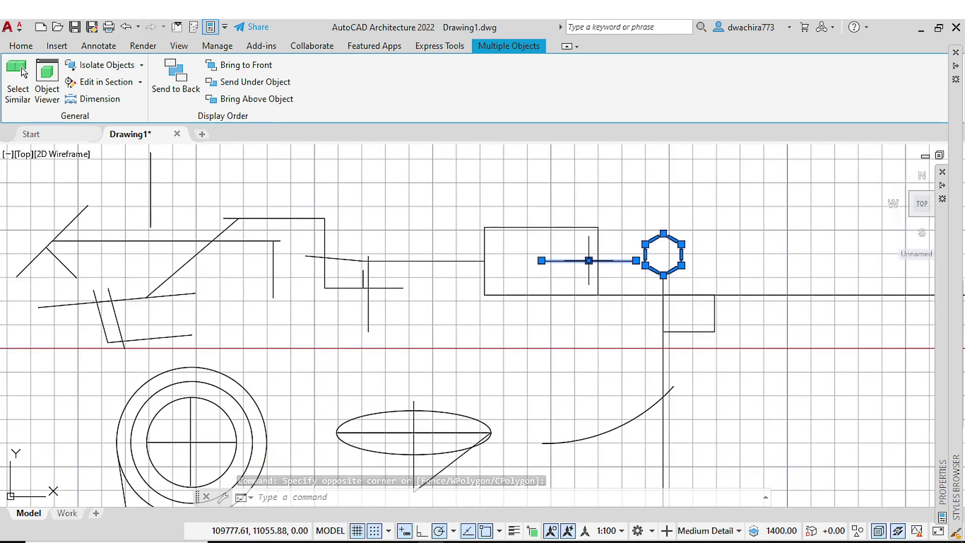
pyautogui.press('Escape')
# Step: Select the large rectangle beside the hexagon by picking its left edge, then clear the selection
pyautogui.scroll(5, 453, 267)
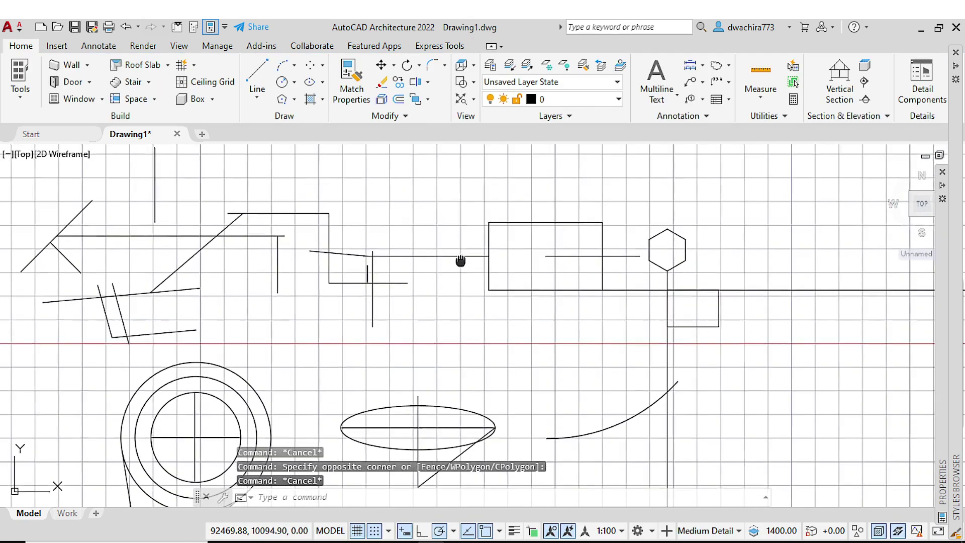
pyautogui.scroll(-4, 463, 260)
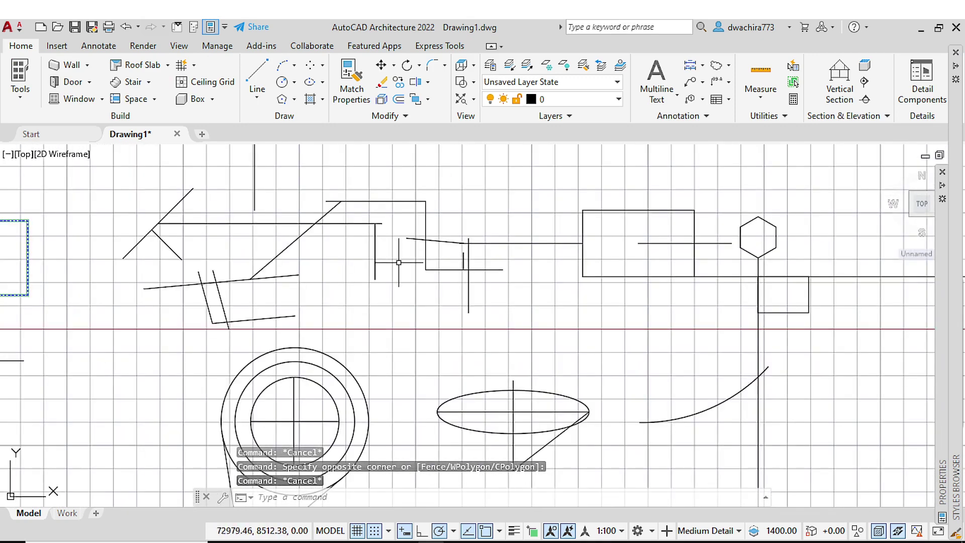
pyautogui.scroll(3, 485, 284)
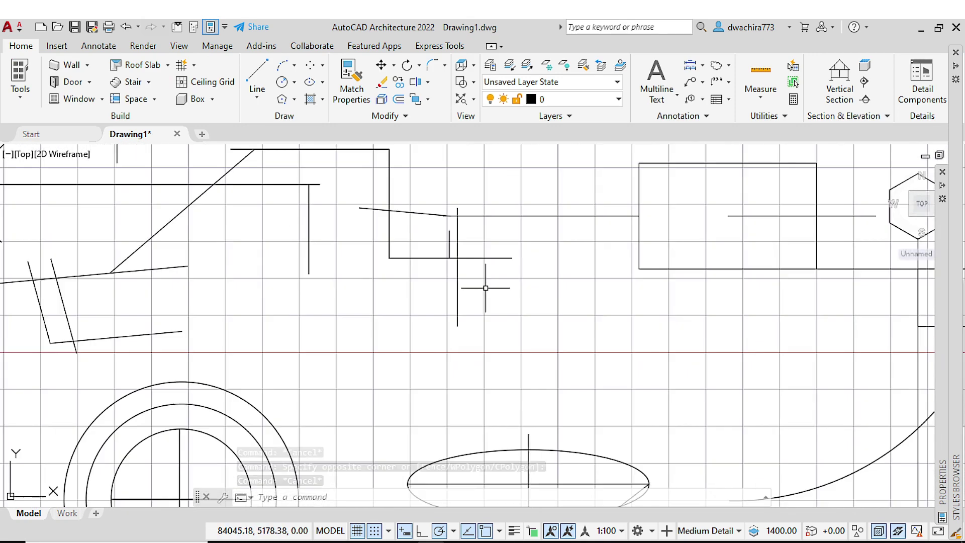
pyautogui.moveTo(587, 243); pyautogui.dragTo(479, 255, button='middle')
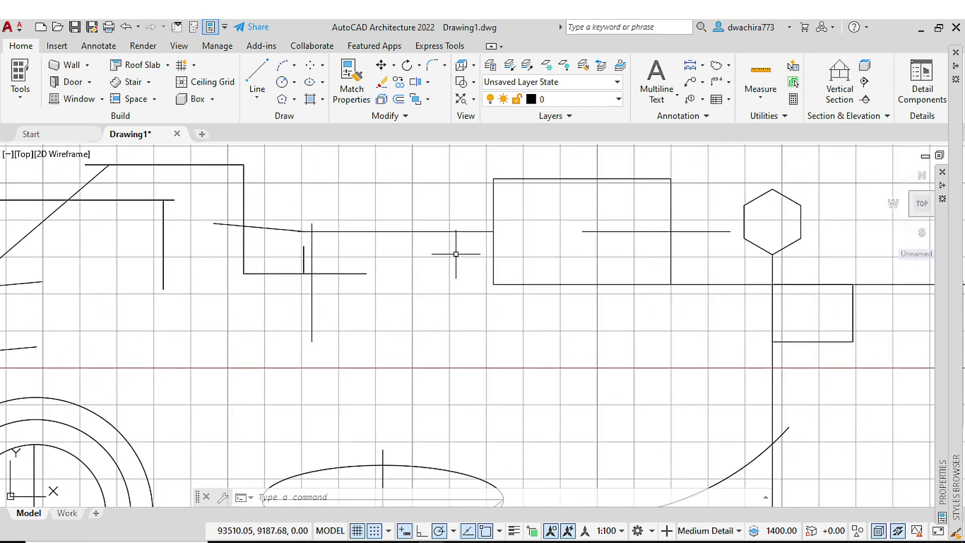
pyautogui.click(495, 205)
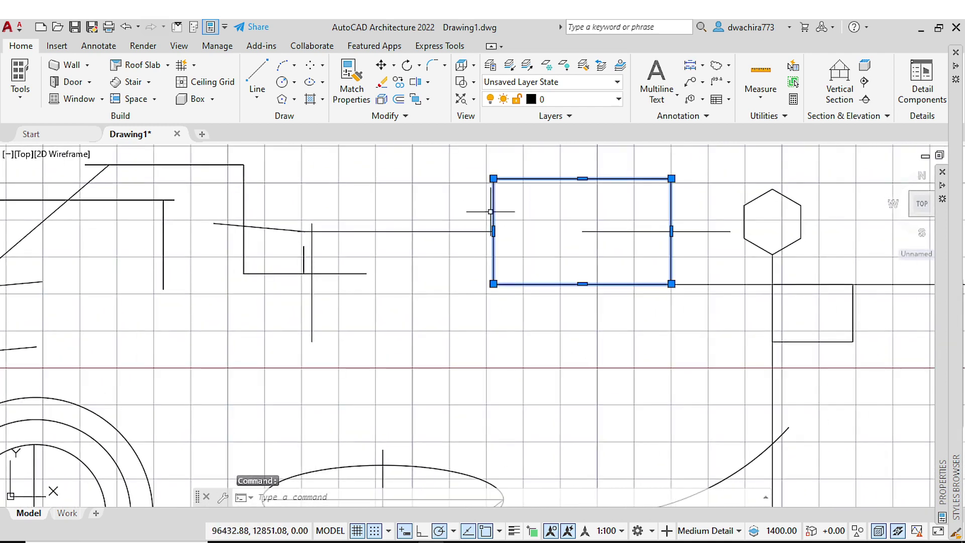
pyautogui.press('Escape')
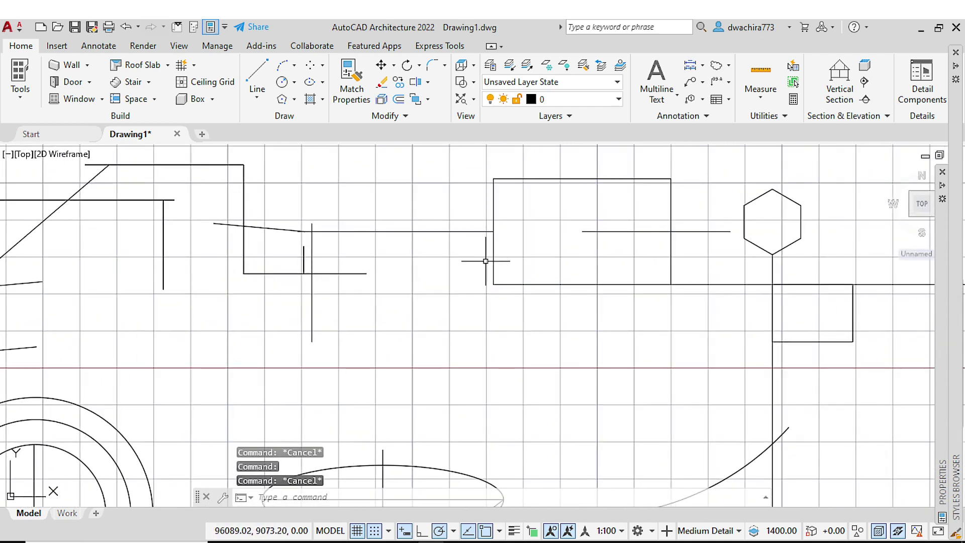
# Step: Select only the large rectangle with a left-to-right window that encloses it completely but not the line crossing its right edge, then clear the selection
pyautogui.scroll(-4, 485, 261)
pyautogui.moveTo(491, 288); pyautogui.dragTo(522, 276, button='middle')
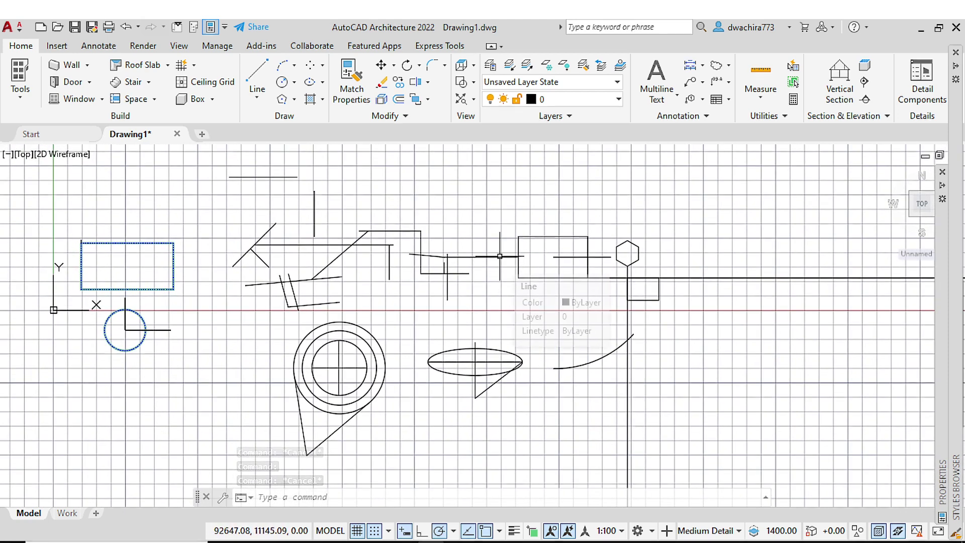
pyautogui.scroll(4, 475, 228)
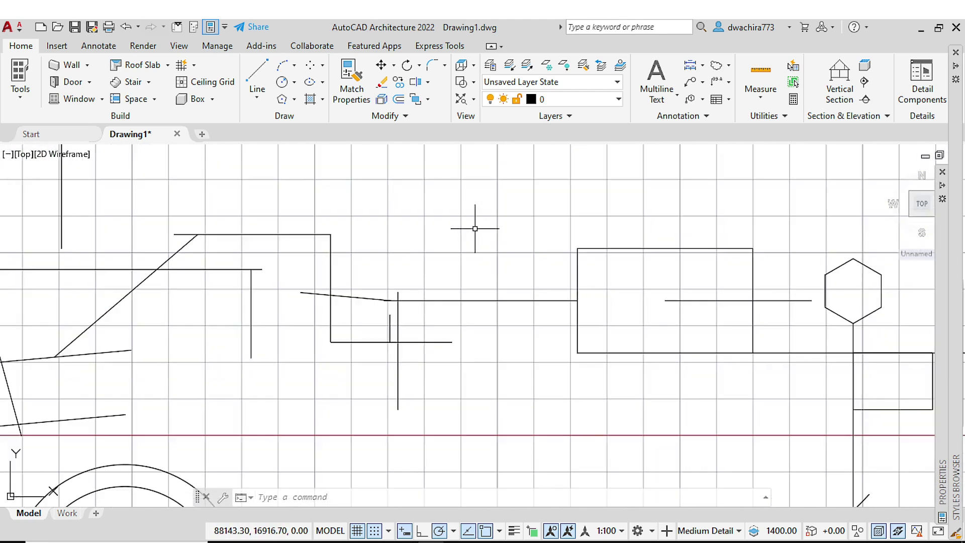
pyautogui.moveTo(475, 226); pyautogui.dragTo(485, 205, button='middle')
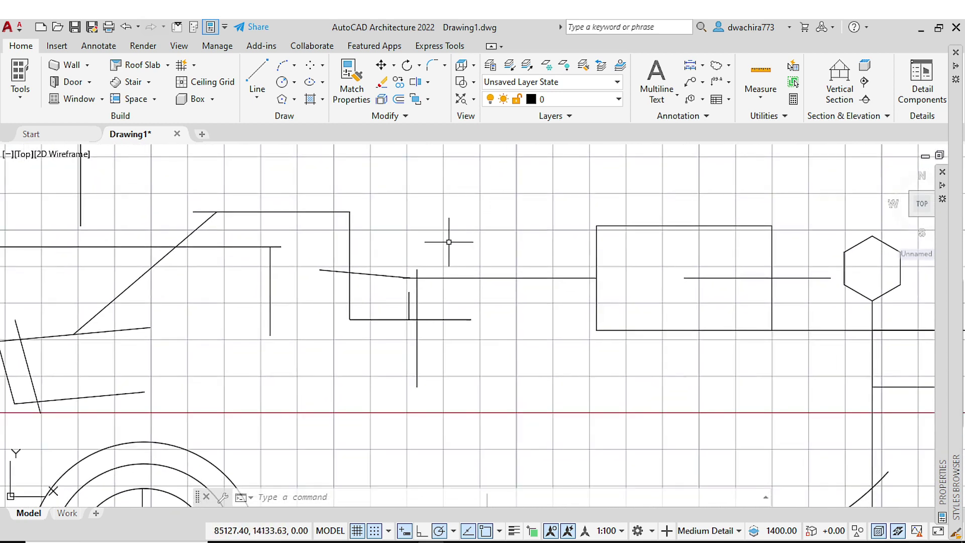
pyautogui.moveTo(486, 175); pyautogui.dragTo(557, 207)
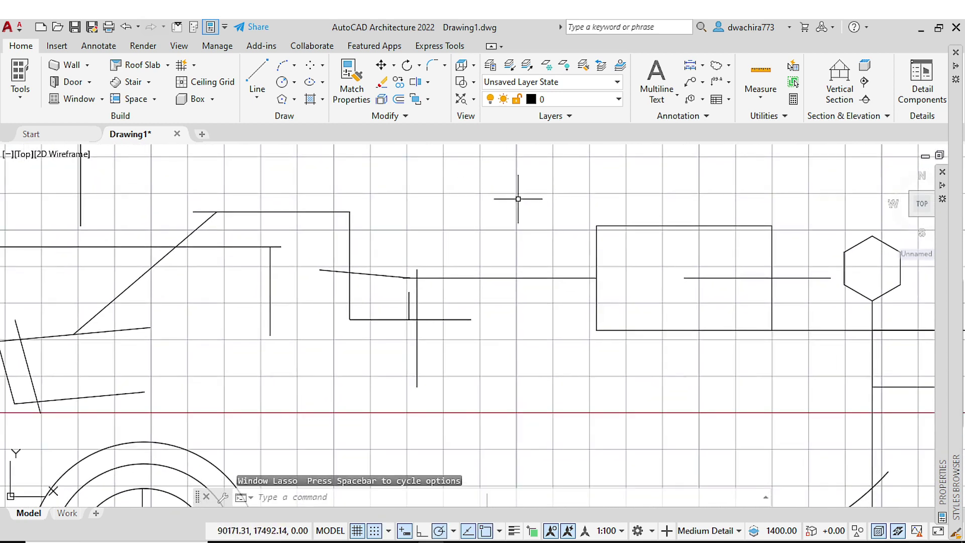
pyautogui.click(503, 182)
pyautogui.moveTo(737, 361); pyautogui.dragTo(522, 319, button='middle')
pyautogui.scroll(-6, 508, 301)
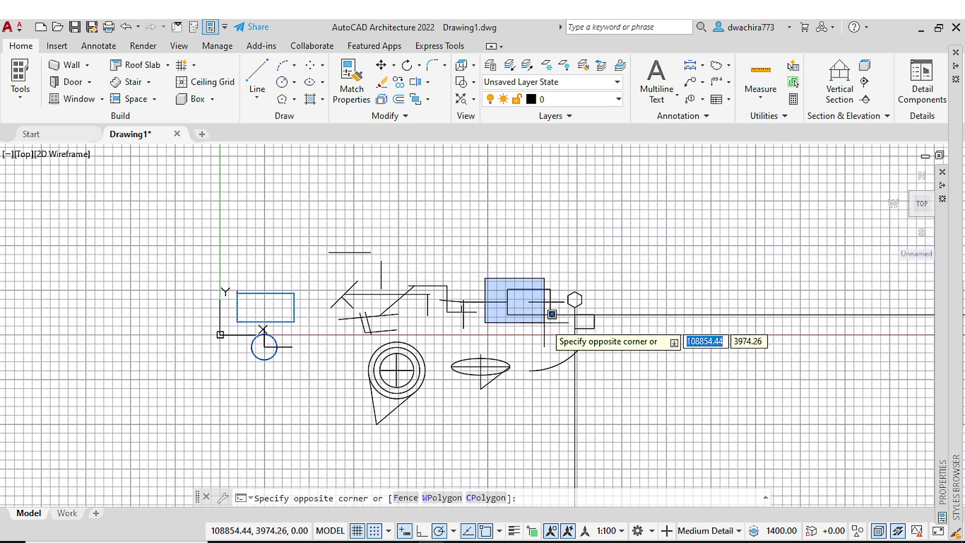
pyautogui.scroll(4, 550, 319)
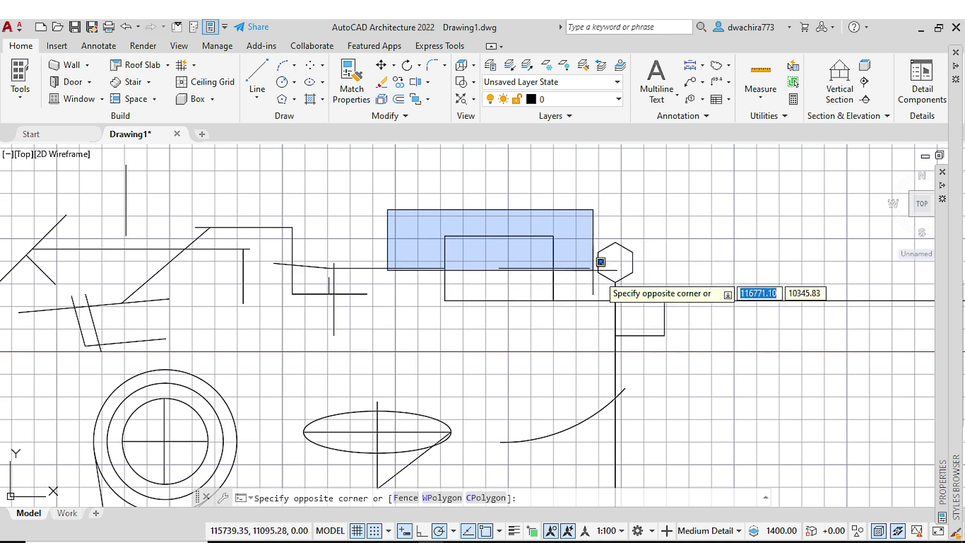
pyautogui.click(576, 317)
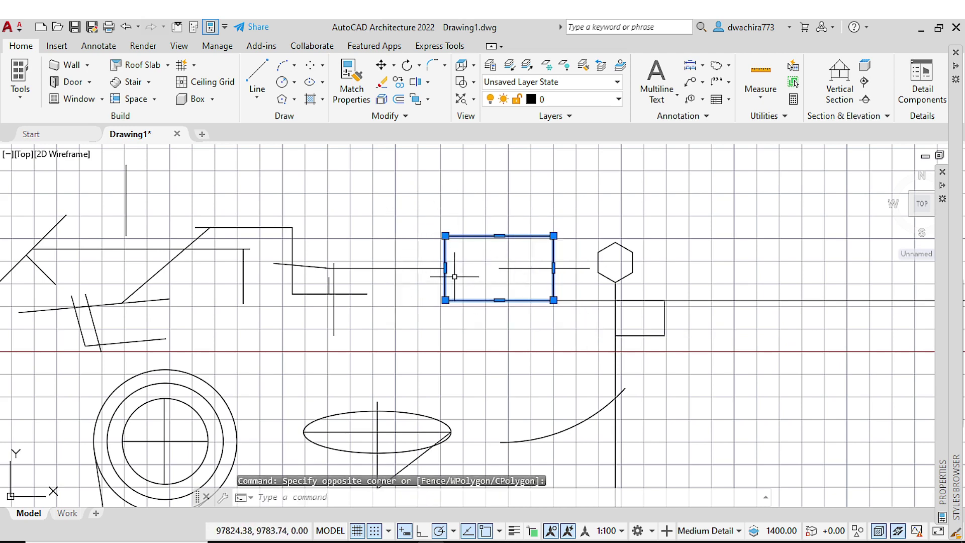
pyautogui.press('Escape')
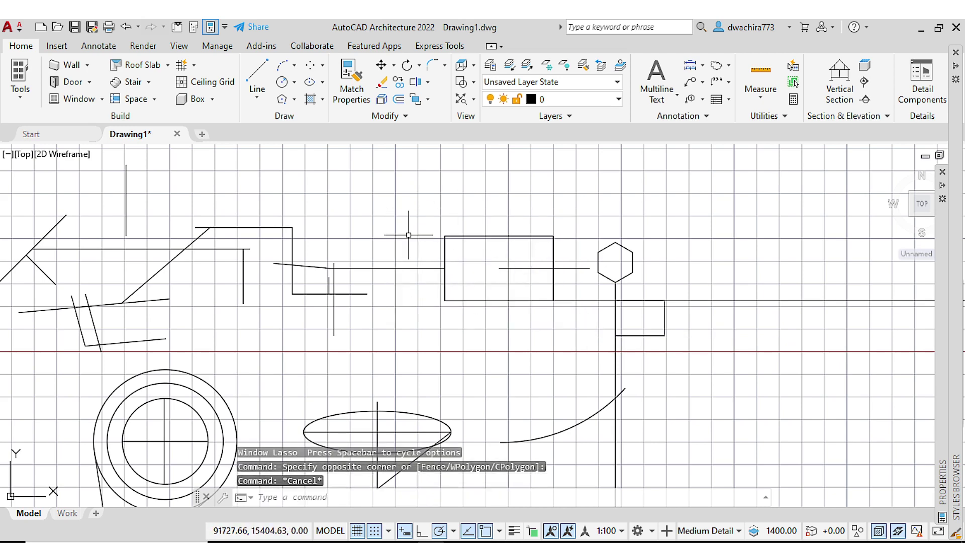
pyautogui.moveTo(410, 234); pyautogui.dragTo(468, 234, button='middle')
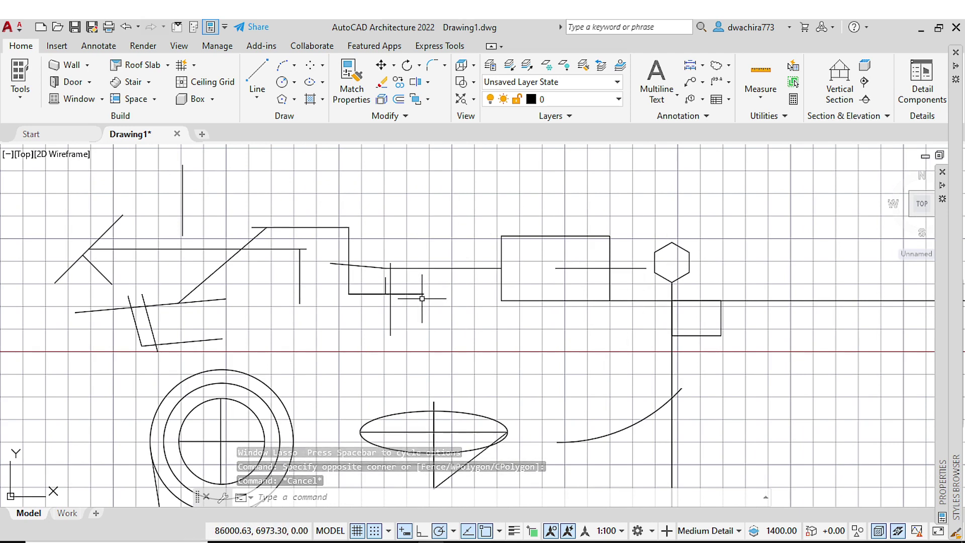
# Step: Select the diagonal line, the two gently sloping lines and the right-hand steep line with a right-to-left crossing window, then clear the selection
pyautogui.moveTo(432, 292)
pyautogui.mouseDown(button='middle')
pyautogui.moveTo(477, 274)
pyautogui.moveTo(477, 334)
pyautogui.moveTo(496, 346)
pyautogui.mouseUp(button='middle')
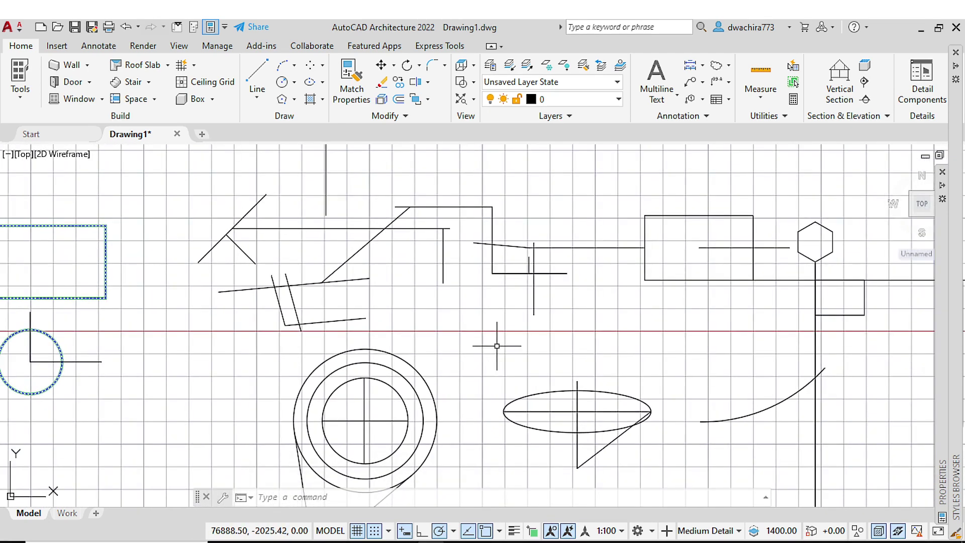
pyautogui.moveTo(344, 316)
pyautogui.mouseDown(button='middle')
pyautogui.moveTo(490, 304)
pyautogui.moveTo(472, 306)
pyautogui.mouseUp(button='middle')
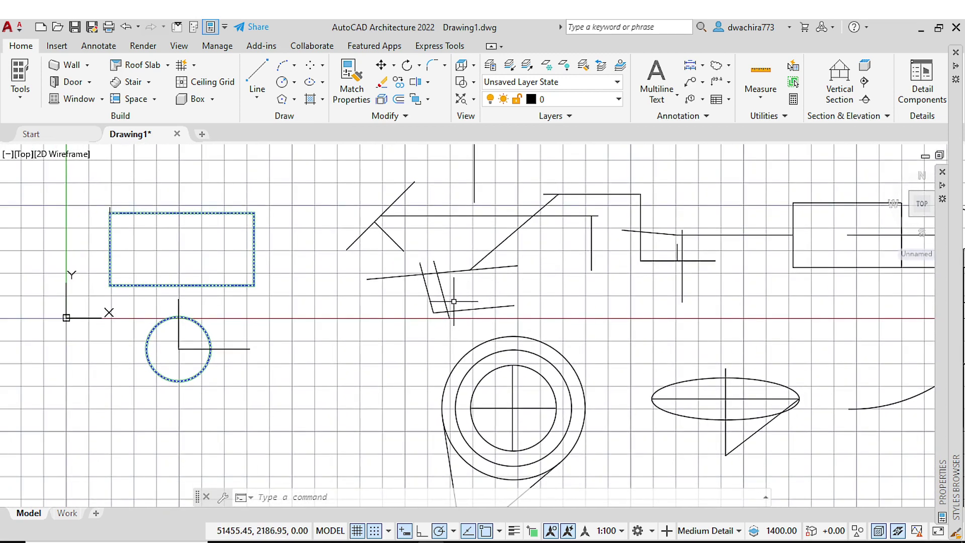
pyautogui.scroll(5, 454, 302)
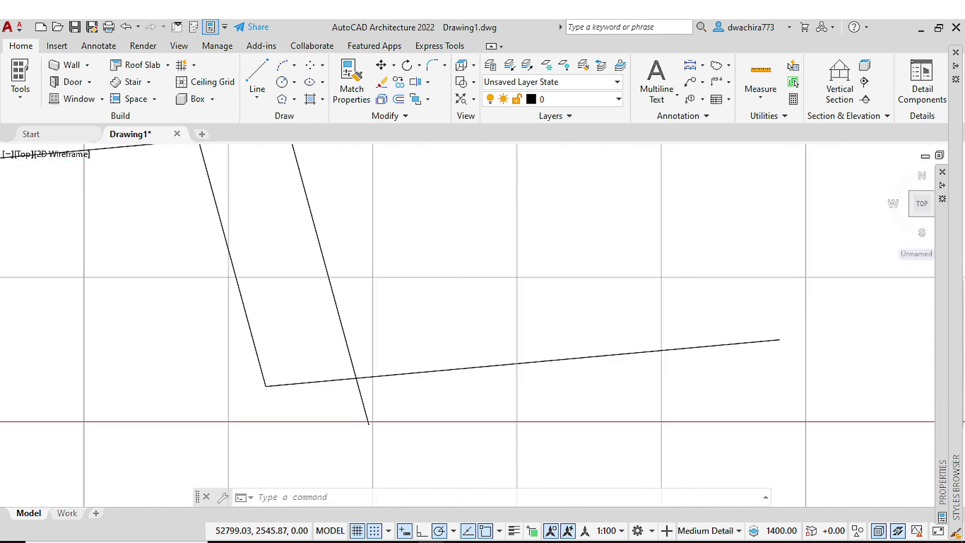
pyautogui.scroll(-5, 459, 298)
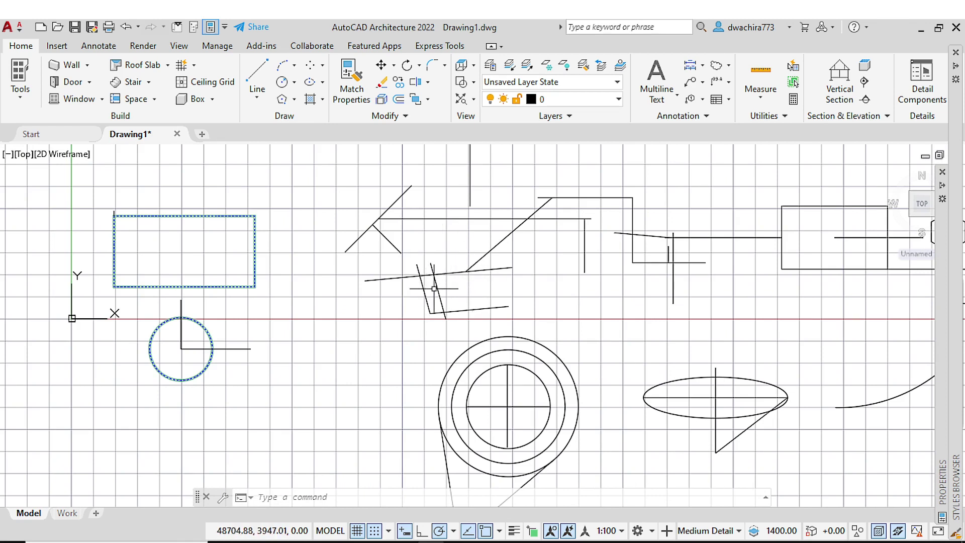
pyautogui.click(556, 316)
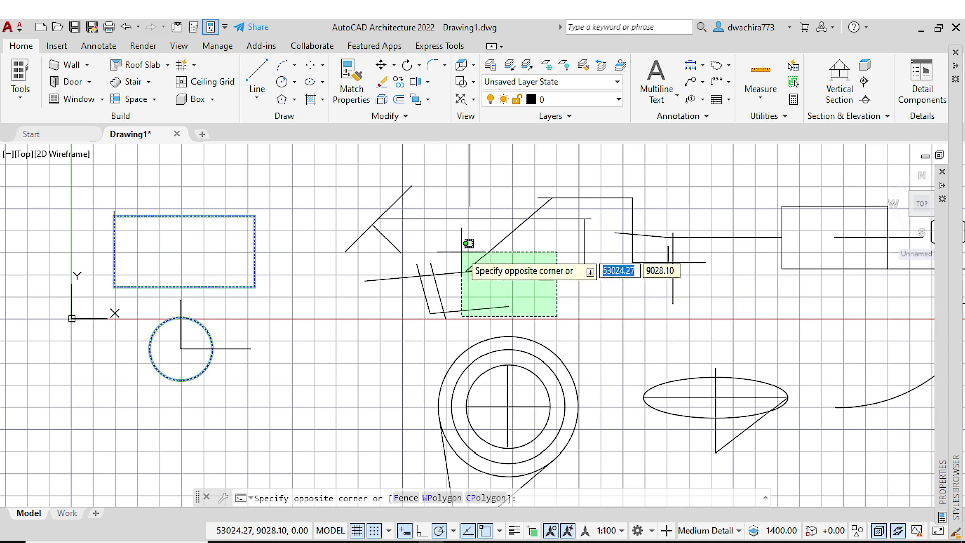
pyautogui.click(434, 254)
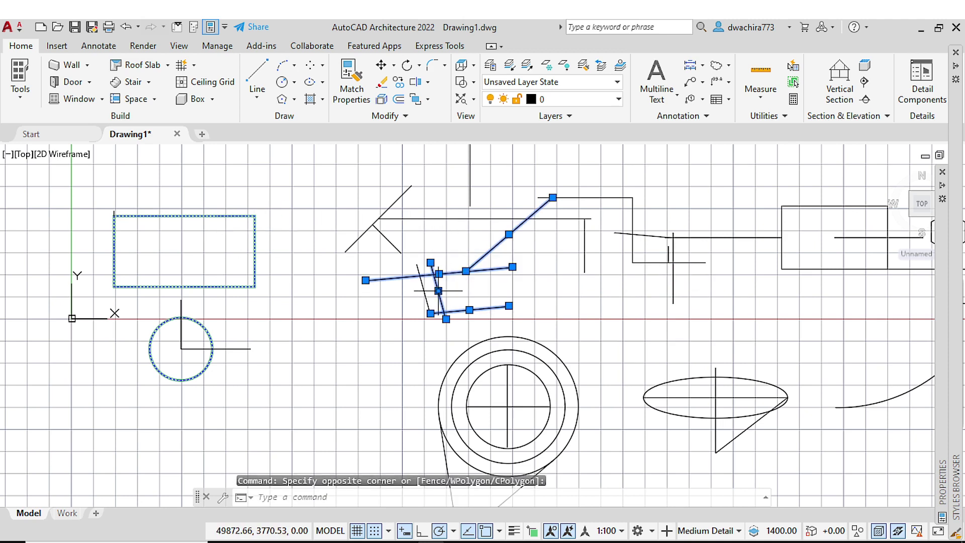
pyautogui.press('Escape')
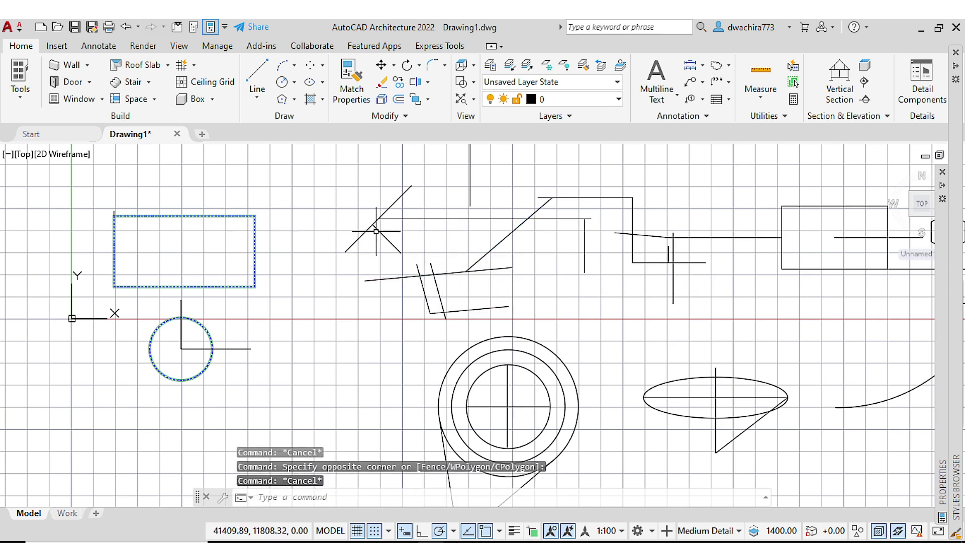
# Step: Select only the two short steep lines with a left-to-right window that encloses them completely, then clear the selection
pyautogui.click(374, 232)
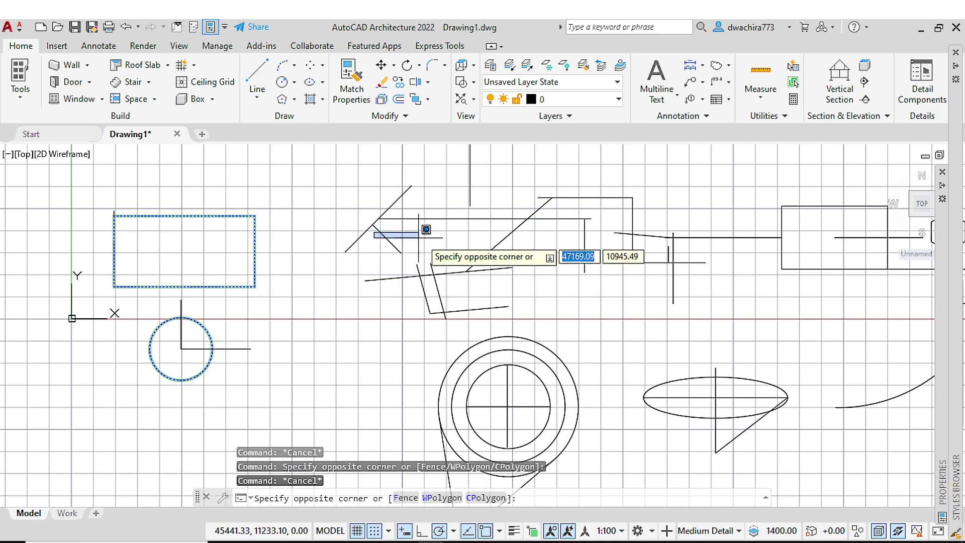
pyautogui.click(501, 319)
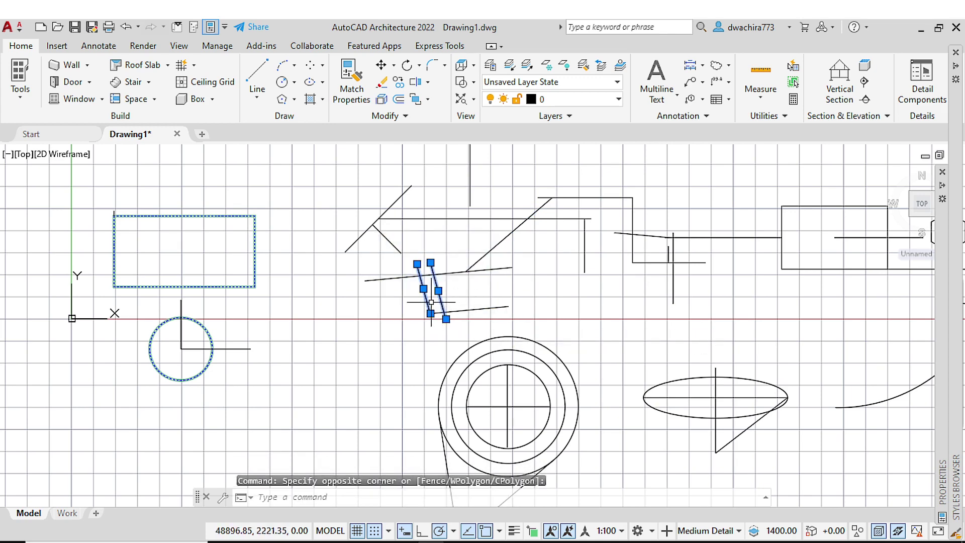
pyautogui.scroll(5, 431, 302)
pyautogui.scroll(-5, 399, 273)
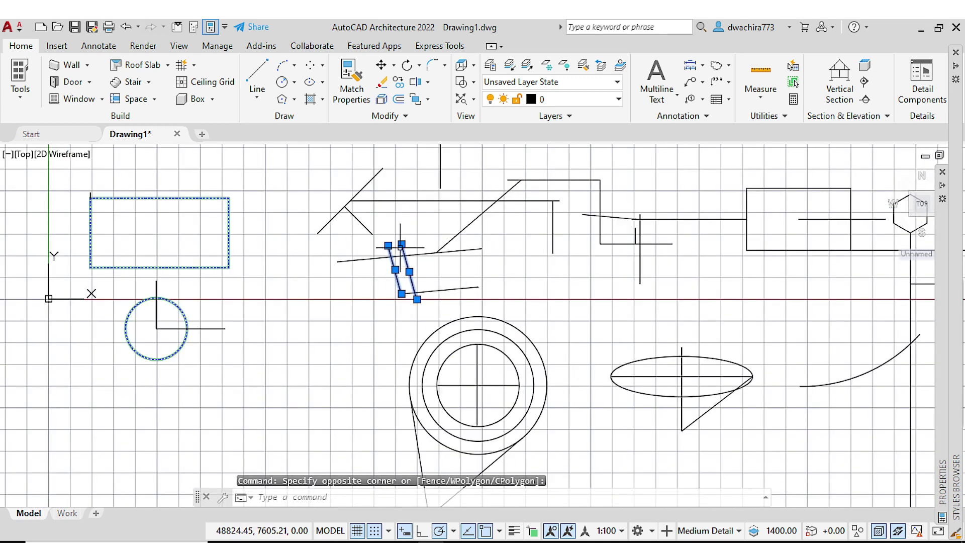
pyautogui.press('Escape')
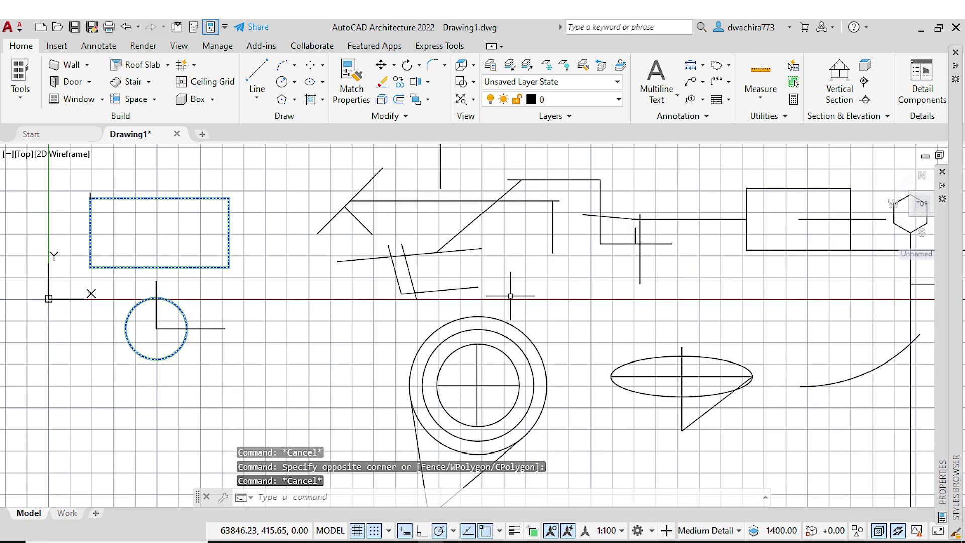
# Step: Select the stepped polyline, long horizontal line, diagonal line and small lines near the polyline's lower end with a crossing lasso, then clear the selection
pyautogui.moveTo(378, 263); pyautogui.dragTo(356, 271, button='middle')
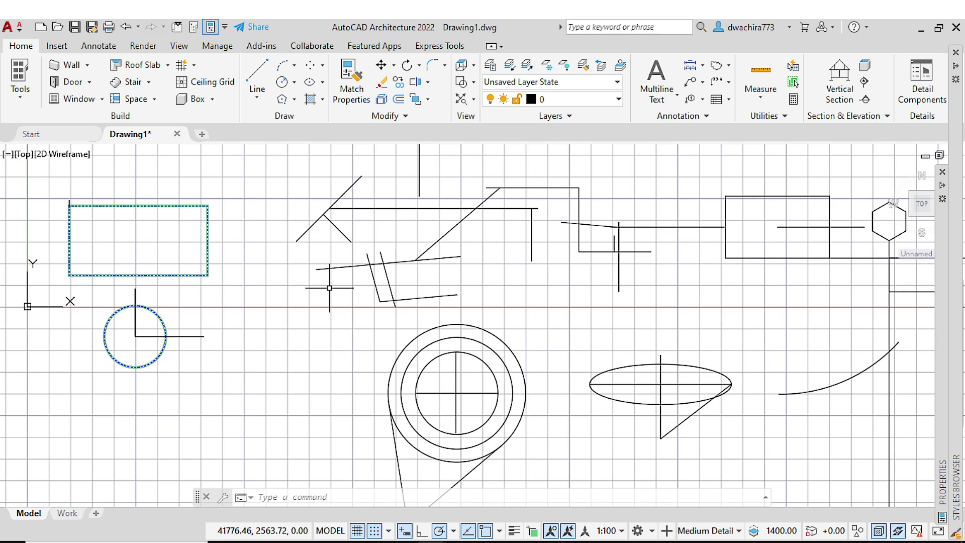
pyautogui.moveTo(330, 288); pyautogui.dragTo(296, 309, button='middle')
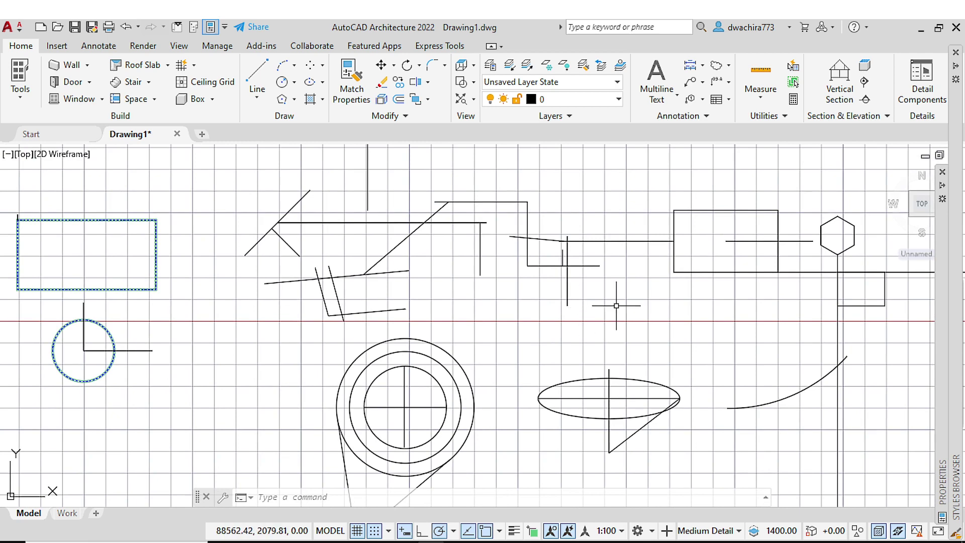
pyautogui.moveTo(616, 305); pyautogui.dragTo(581, 309, button='middle')
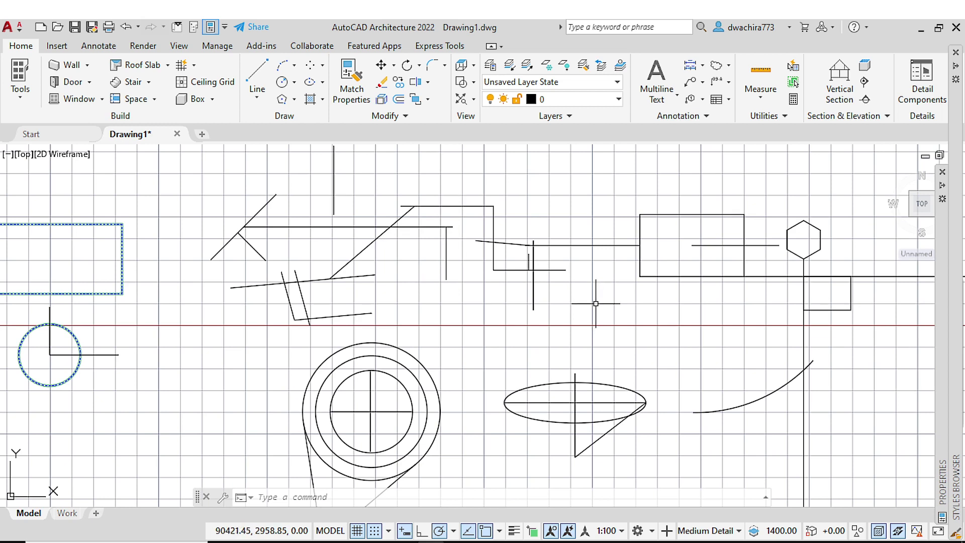
pyautogui.moveTo(595, 303)
pyautogui.mouseDown()
pyautogui.moveTo(591, 261)
pyautogui.moveTo(576, 258)
pyautogui.moveTo(558, 221)
pyautogui.moveTo(462, 188)
pyautogui.moveTo(522, 192)
pyautogui.moveTo(433, 190)
pyautogui.moveTo(384, 206)
pyautogui.moveTo(402, 224)
pyautogui.moveTo(457, 210)
pyautogui.moveTo(474, 281)
pyautogui.moveTo(502, 317)
pyautogui.moveTo(568, 301)
pyautogui.moveTo(518, 318)
pyautogui.mouseUp()
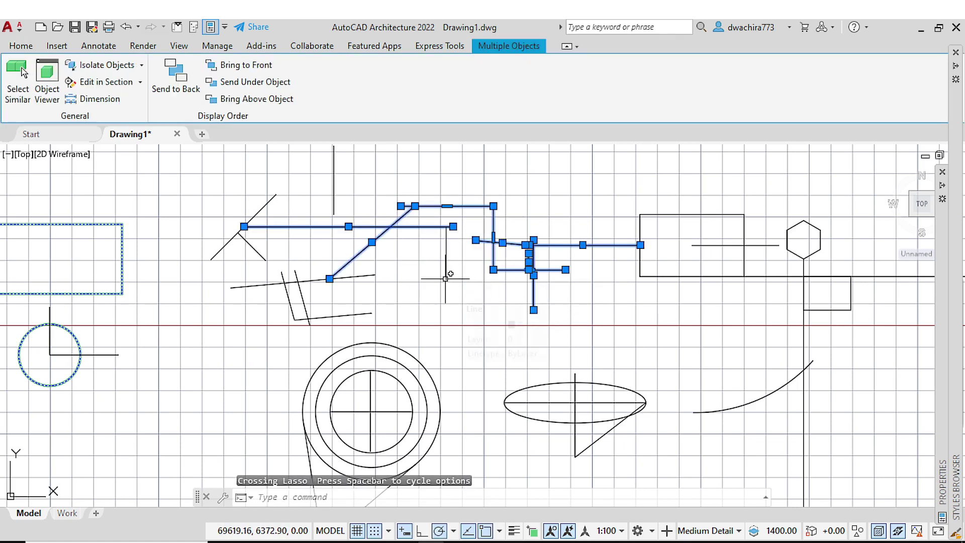
pyautogui.press('Escape')
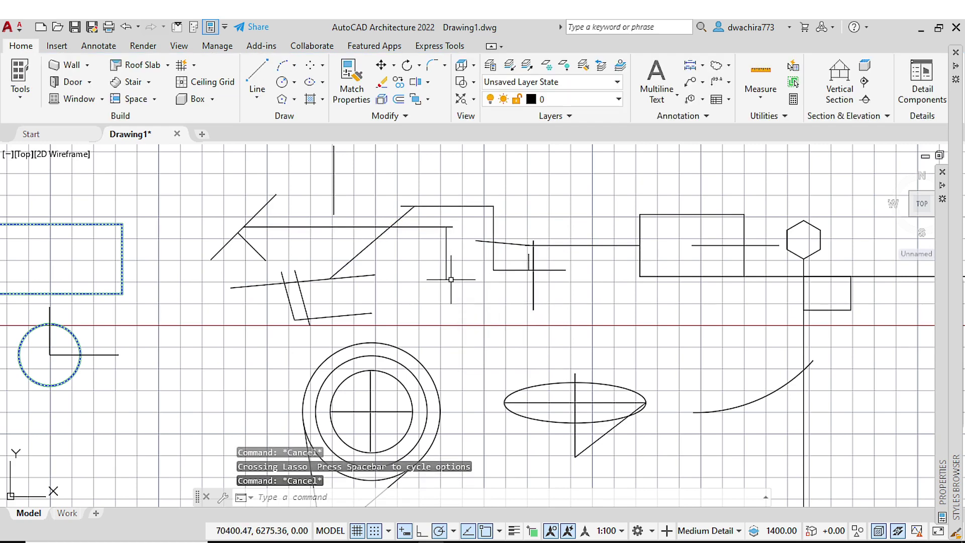
# Step: Stretch the lower endpoint of the short diagonal line outward along its 45° direction, then clear the selection
pyautogui.moveTo(308, 297); pyautogui.dragTo(392, 256, button='middle')
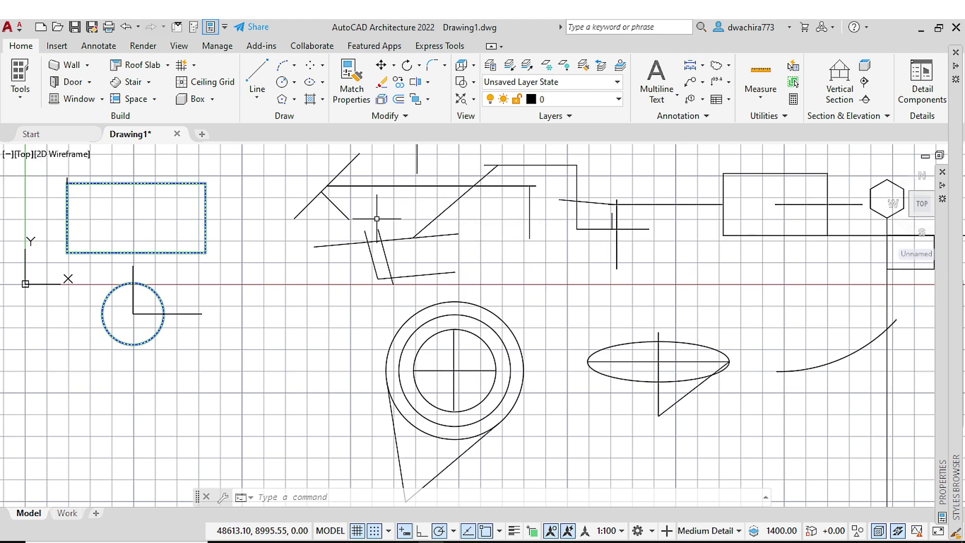
pyautogui.click(344, 214)
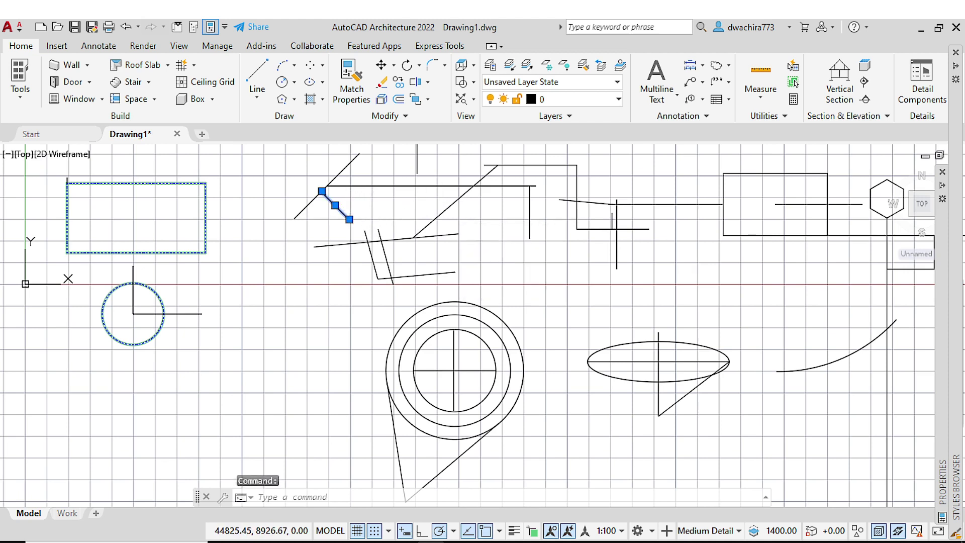
pyautogui.click(349, 219)
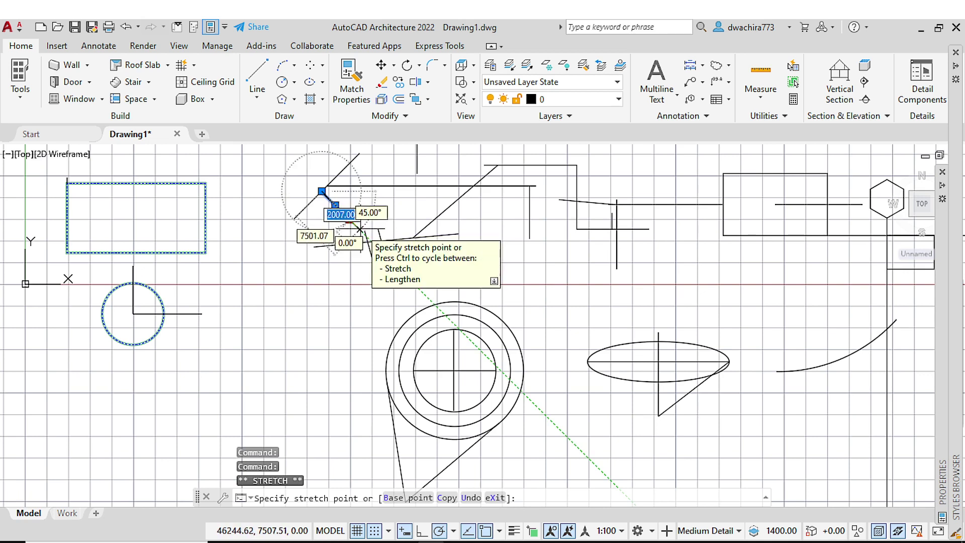
pyautogui.click(360, 229)
pyautogui.press('Escape')
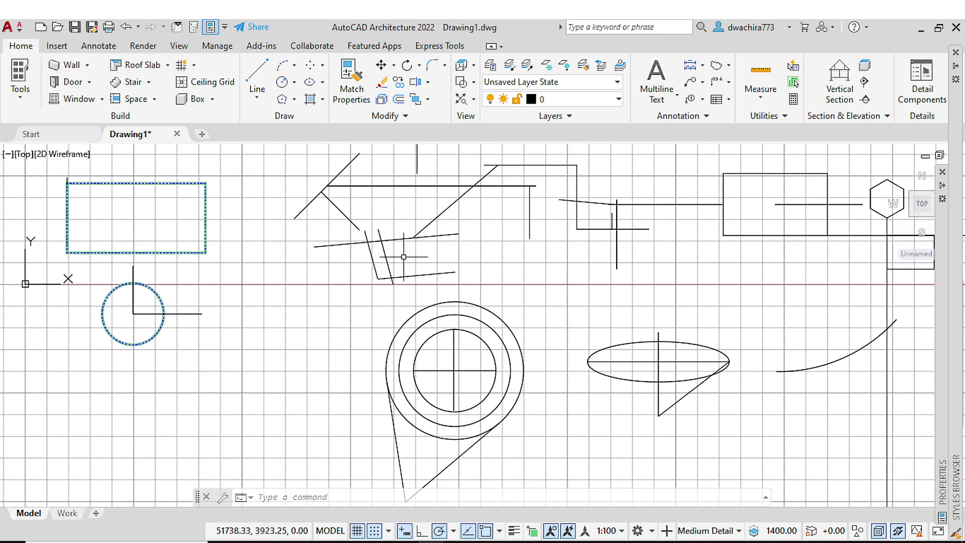
# Step: Select the sloping and steep lines, the diagonal, the long horizontal line and the stepped polyline with one crossing lasso, then clear the selection
pyautogui.click(492, 276)
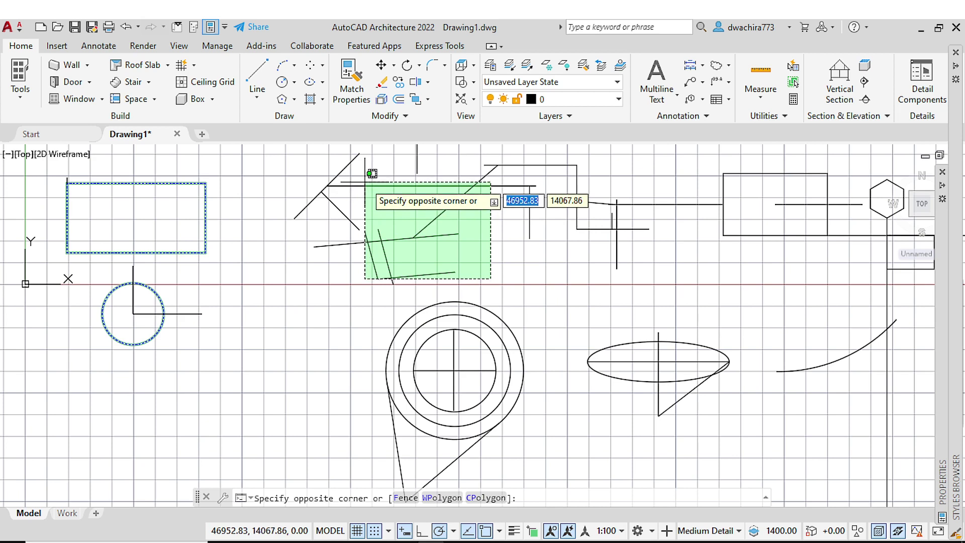
pyautogui.press('Escape')
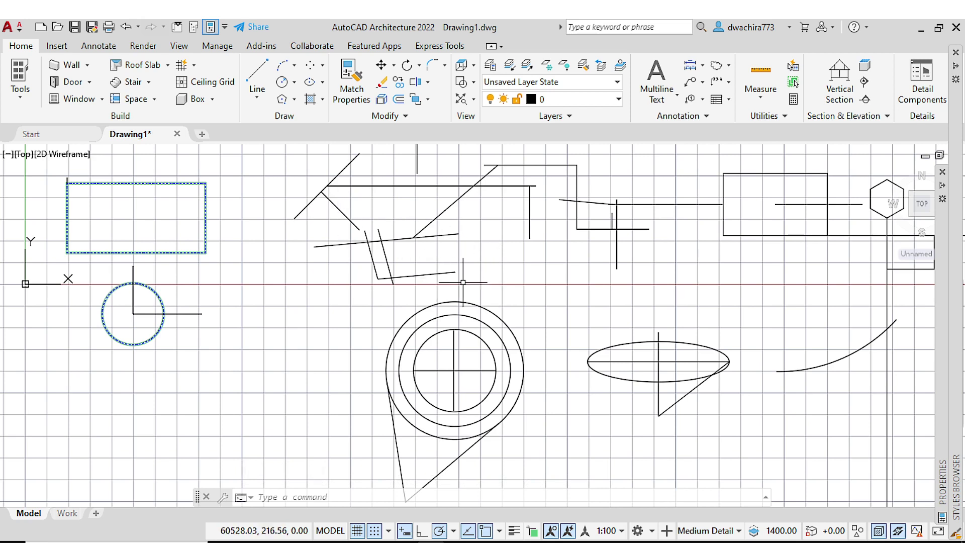
pyautogui.moveTo(487, 260)
pyautogui.mouseDown()
pyautogui.moveTo(491, 254)
pyautogui.moveTo(475, 267)
pyautogui.moveTo(410, 279)
pyautogui.moveTo(309, 259)
pyautogui.moveTo(326, 238)
pyautogui.moveTo(370, 219)
pyautogui.moveTo(371, 228)
pyautogui.moveTo(368, 185)
pyautogui.mouseUp()
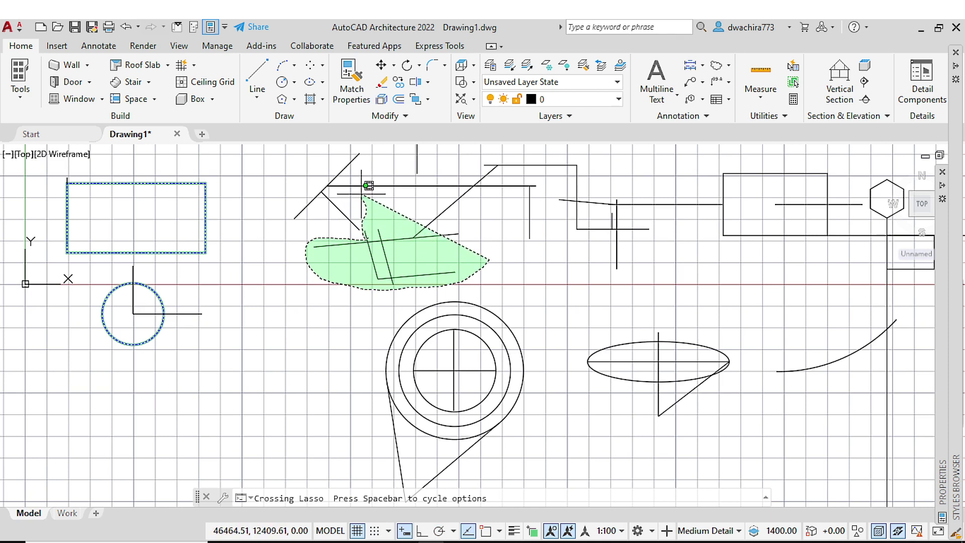
pyautogui.moveTo(368, 185)
pyautogui.mouseDown()
pyautogui.moveTo(485, 171)
pyautogui.moveTo(555, 220)
pyautogui.moveTo(621, 203)
pyautogui.moveTo(621, 228)
pyautogui.moveTo(600, 239)
pyautogui.mouseUp()
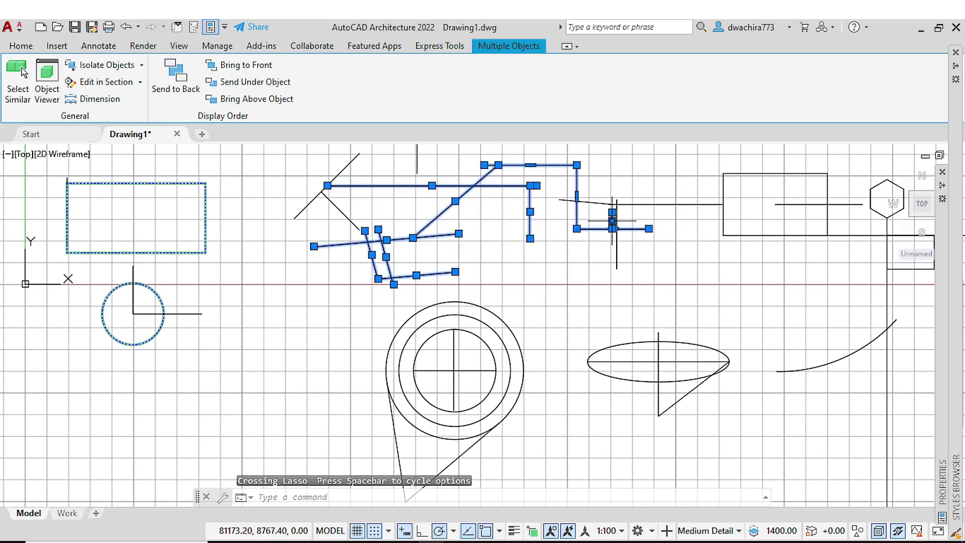
pyautogui.scroll(1, 612, 221)
pyautogui.scroll(-3, 568, 301)
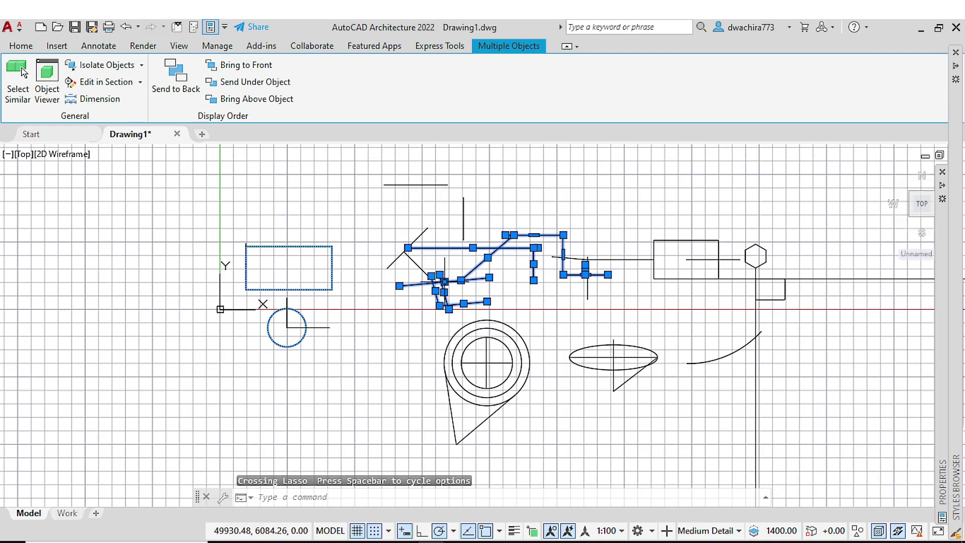
pyautogui.scroll(2, 400, 263)
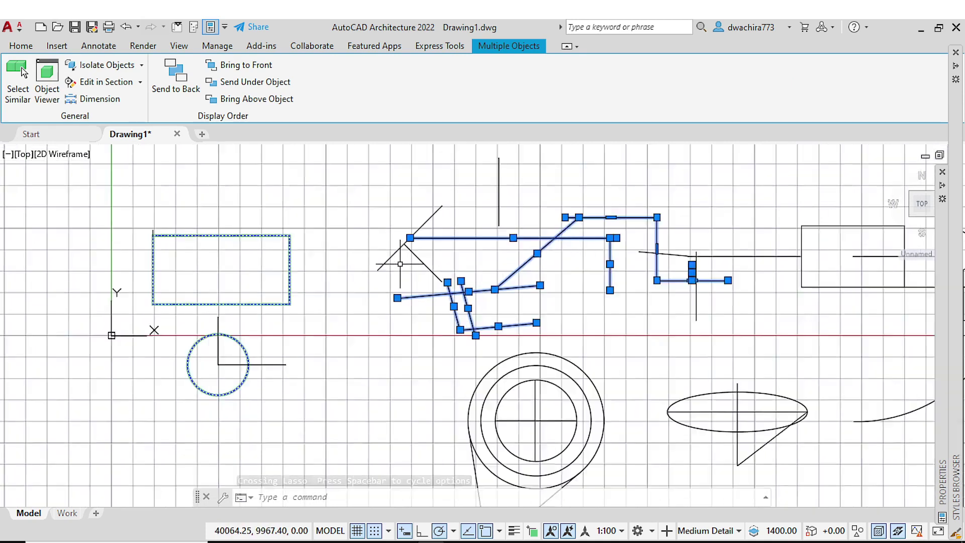
pyautogui.scroll(2, 400, 263)
pyautogui.press('Escape')
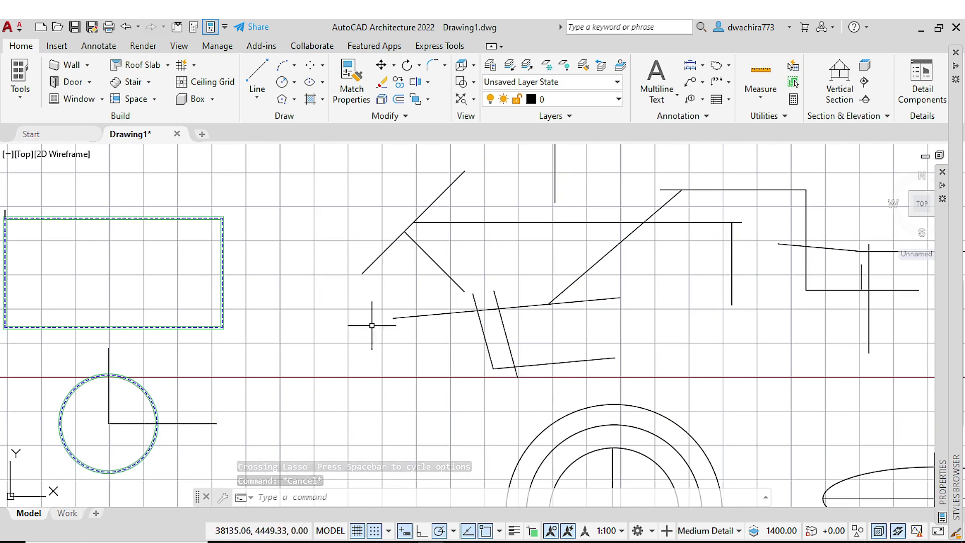
# Step: Select only the vertical line hanging from the long horizontal line's right end with a window lasso, then clear the selection
pyautogui.moveTo(371, 300)
pyautogui.mouseDown()
pyautogui.moveTo(366, 307)
pyautogui.moveTo(404, 315)
pyautogui.moveTo(405, 306)
pyautogui.moveTo(455, 284)
pyautogui.moveTo(471, 296)
pyautogui.moveTo(500, 249)
pyautogui.moveTo(511, 259)
pyautogui.moveTo(548, 232)
pyautogui.moveTo(583, 241)
pyautogui.moveTo(632, 201)
pyautogui.moveTo(763, 237)
pyautogui.moveTo(741, 348)
pyautogui.moveTo(569, 379)
pyautogui.moveTo(495, 329)
pyautogui.moveTo(350, 316)
pyautogui.mouseUp()
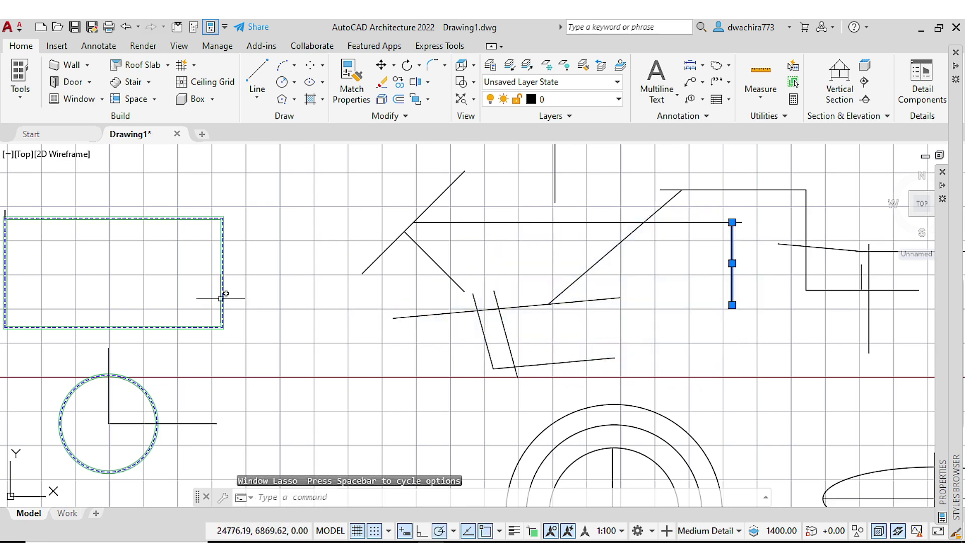
pyautogui.moveTo(520, 337); pyautogui.dragTo(436, 339, button='middle')
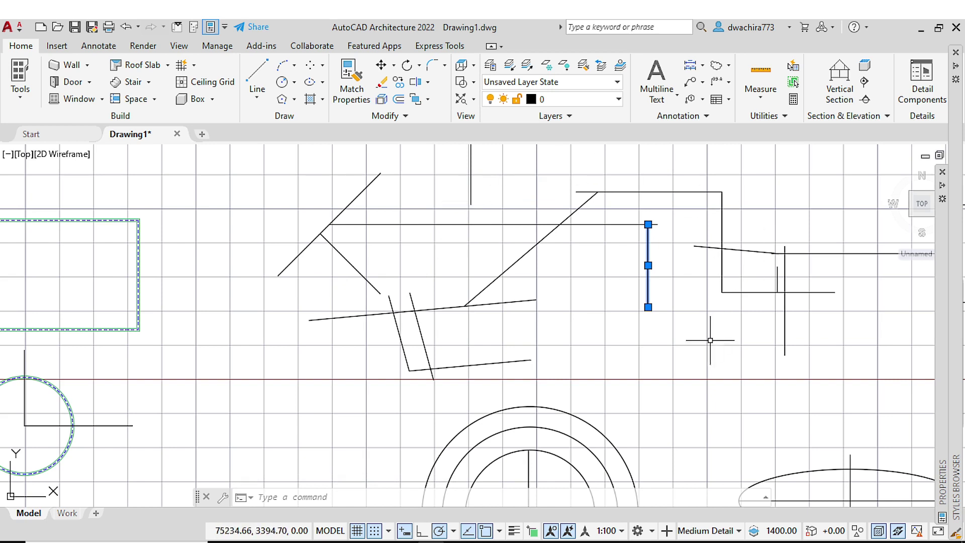
pyautogui.press('Escape')
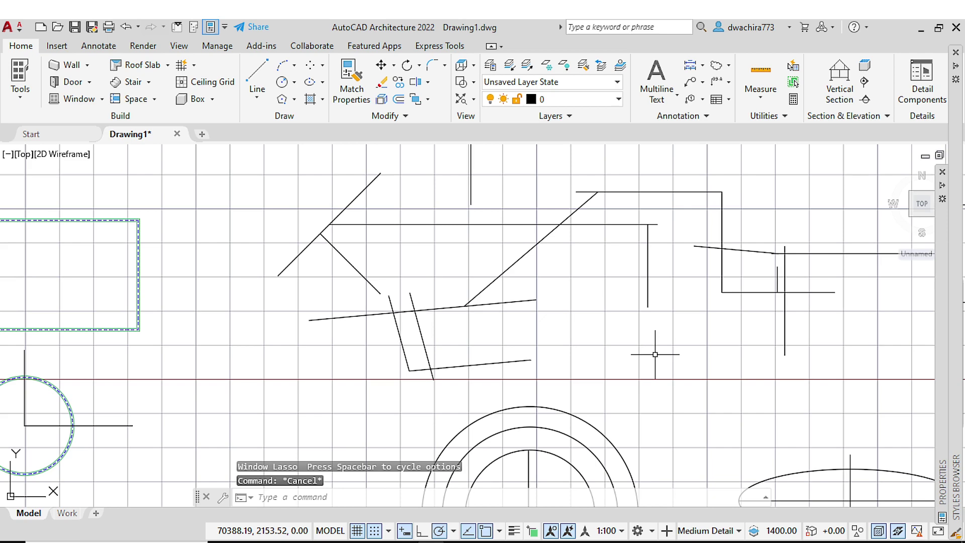
# Step: Select the ellipse beside the concentric circles by picking its edge, then clear the selection
pyautogui.moveTo(656, 338); pyautogui.dragTo(577, 302, button='middle')
pyautogui.moveTo(426, 406)
pyautogui.mouseDown(button='middle')
pyautogui.moveTo(433, 349)
pyautogui.moveTo(402, 317)
pyautogui.moveTo(365, 304)
pyautogui.mouseUp(button='middle')
pyautogui.click(635, 382)
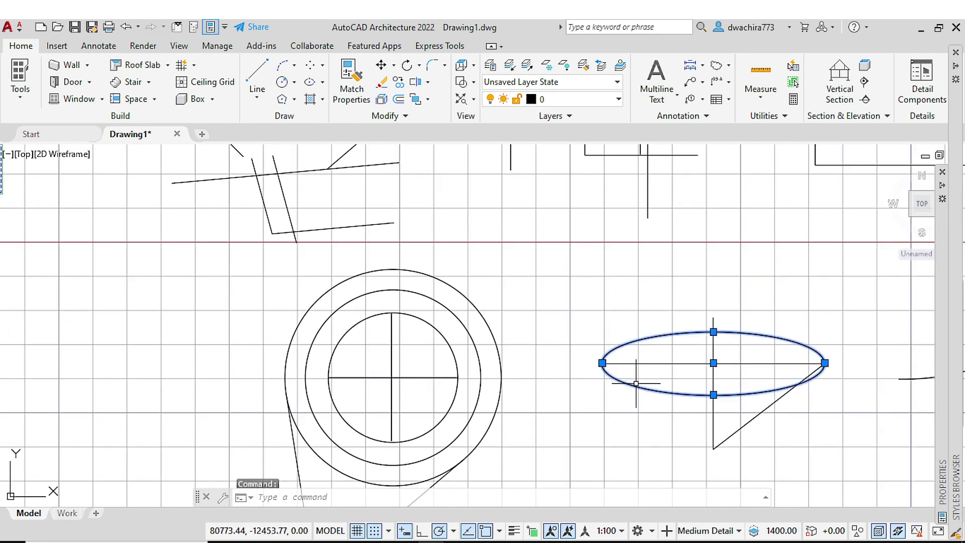
pyautogui.press('Escape')
pyautogui.press('Escape')
# Step: Stretch the left endpoint of the ellipse's horizontal axis line inward so the line becomes shorter, then clear the selection
pyautogui.moveTo(564, 370); pyautogui.dragTo(465, 339, button='middle')
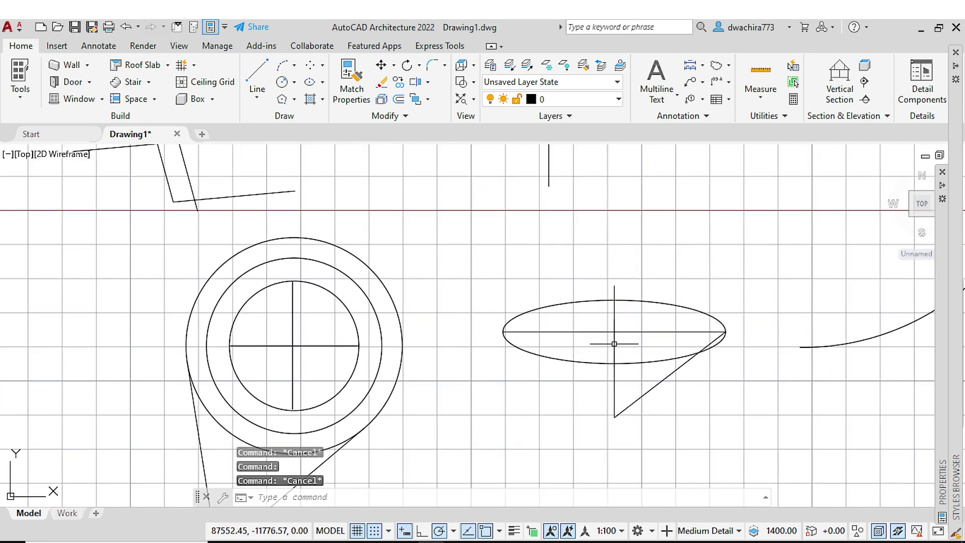
pyautogui.click(582, 331)
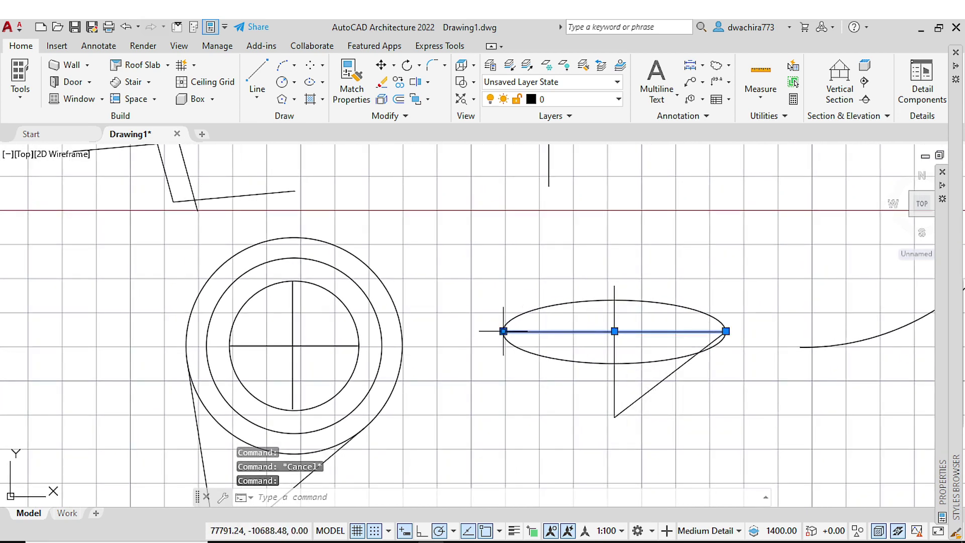
pyautogui.click(503, 331)
pyautogui.press('Escape')
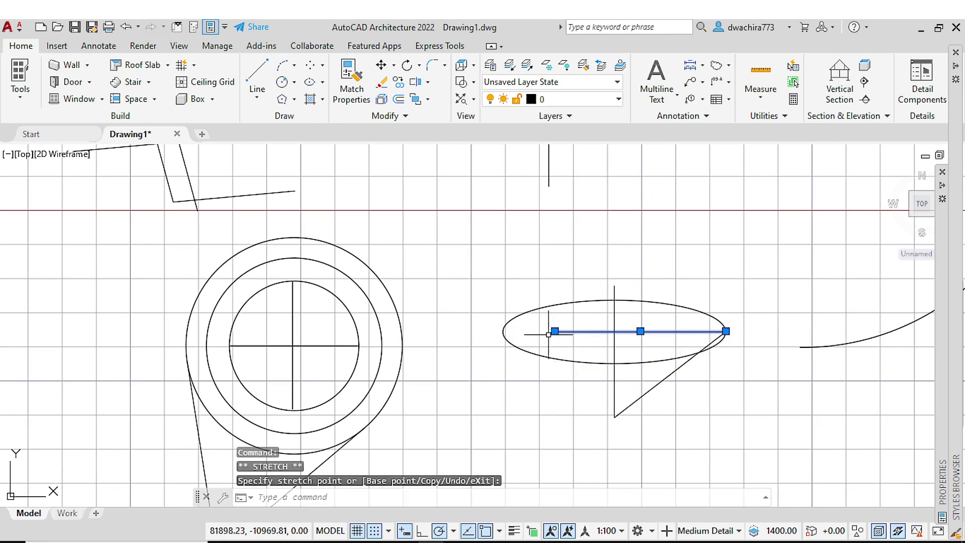
pyautogui.press('Escape')
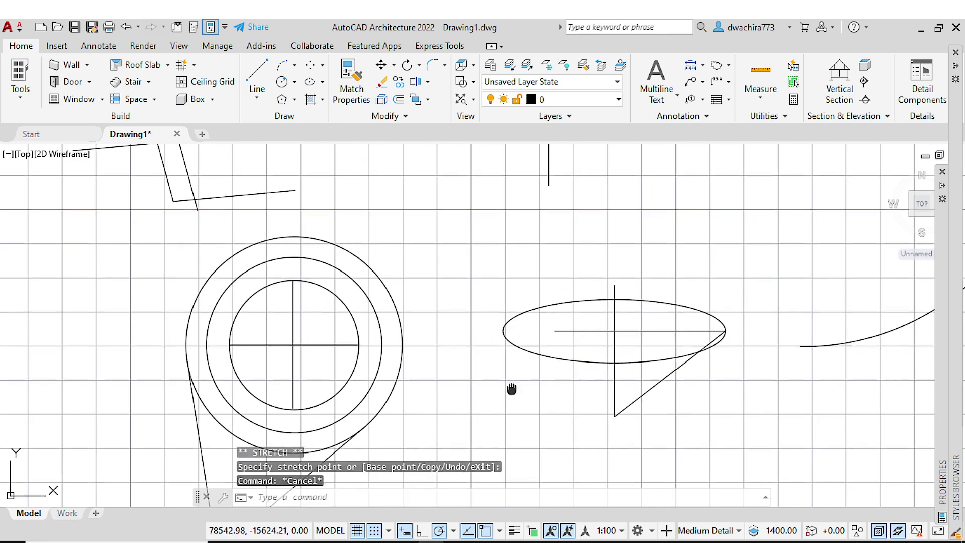
# Step: Stretch the right endpoint of the ellipse's horizontal axis line outward beyond the ellipse, then clear the selection
pyautogui.moveTo(511, 387); pyautogui.dragTo(510, 384, button='middle')
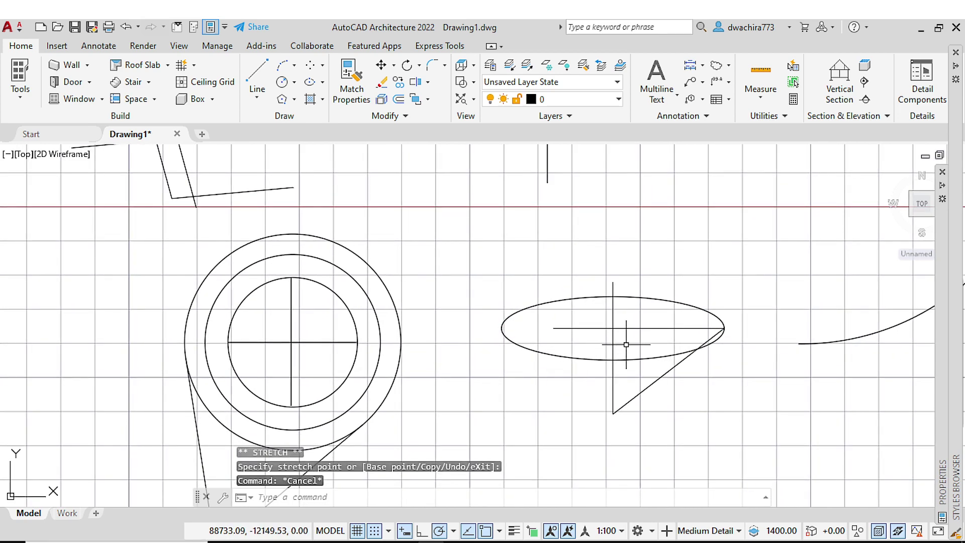
pyautogui.click(710, 327)
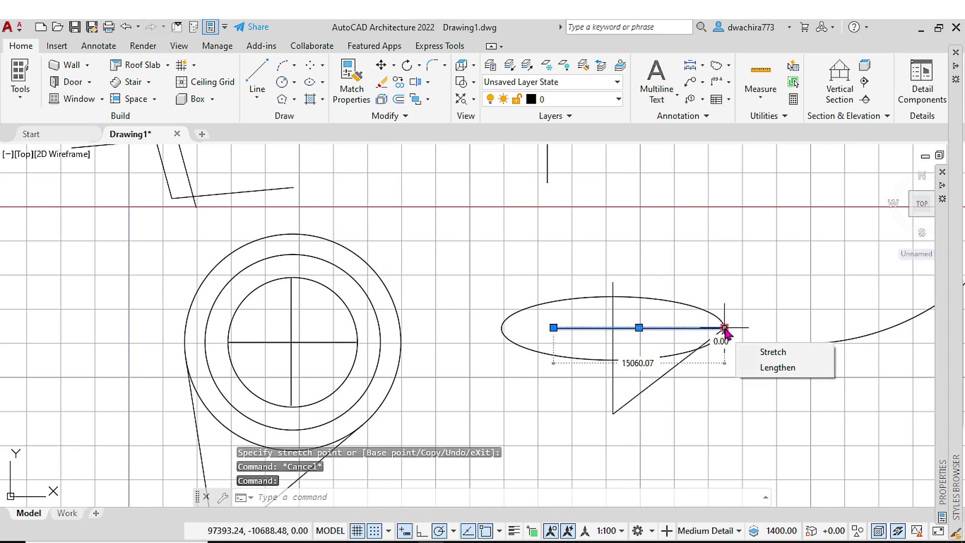
pyautogui.click(724, 328)
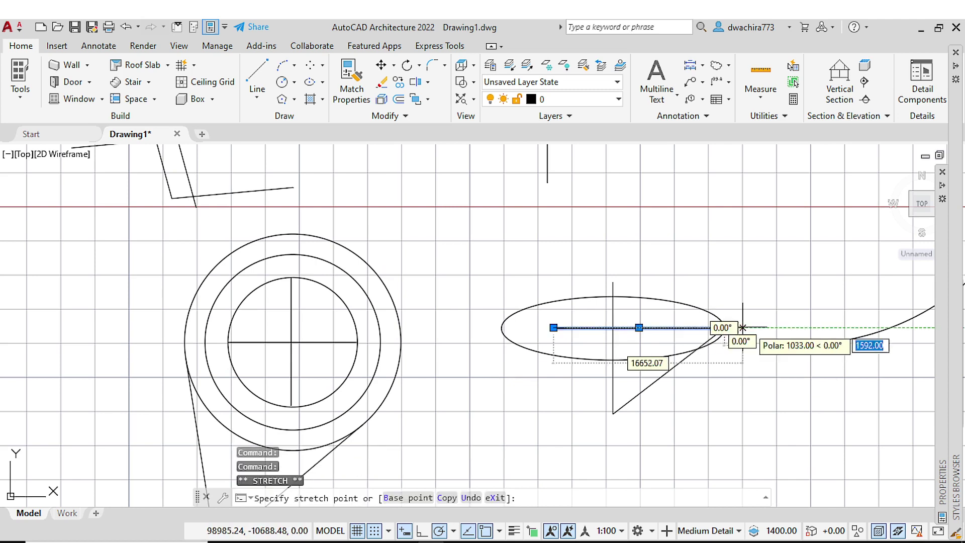
pyautogui.click(835, 327)
pyautogui.moveTo(750, 363); pyautogui.dragTo(597, 360, button='middle')
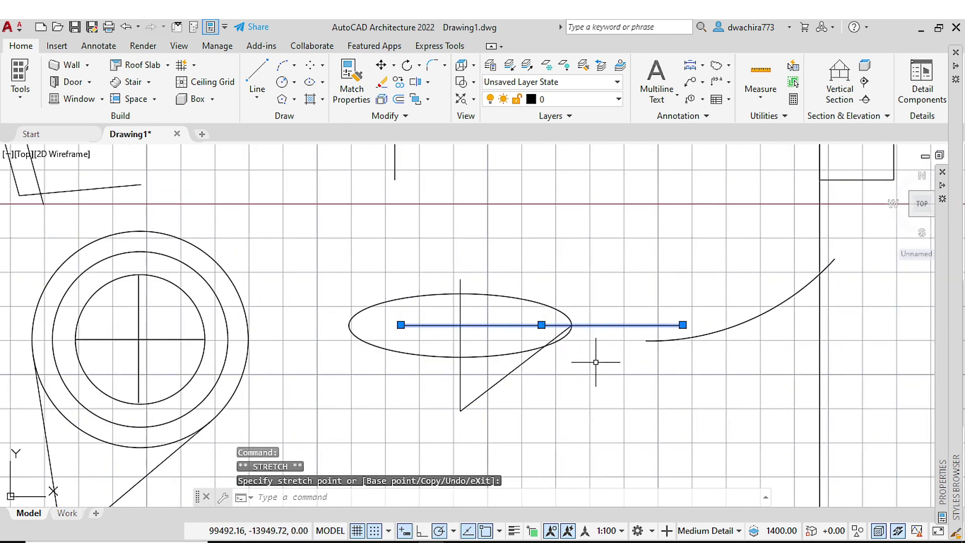
pyautogui.press('Escape')
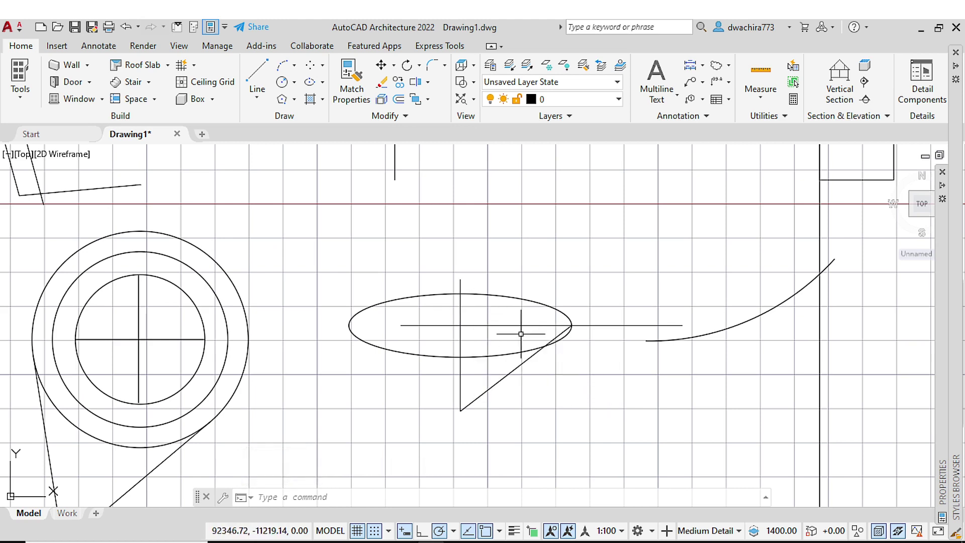
# Step: Select the ellipse, its vertical axis line and the diagonal below it with a crossing lasso, then clear the selection
pyautogui.click(617, 396)
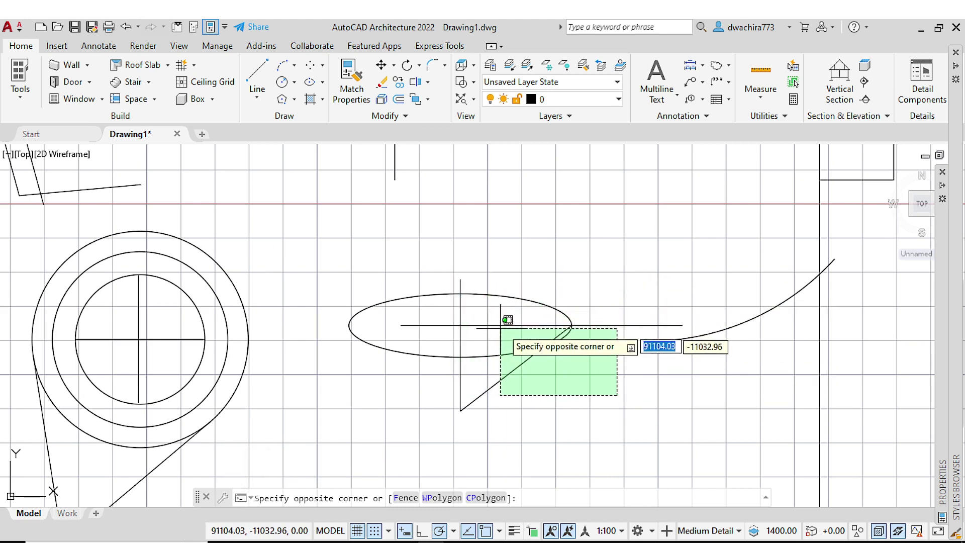
pyautogui.press('Escape')
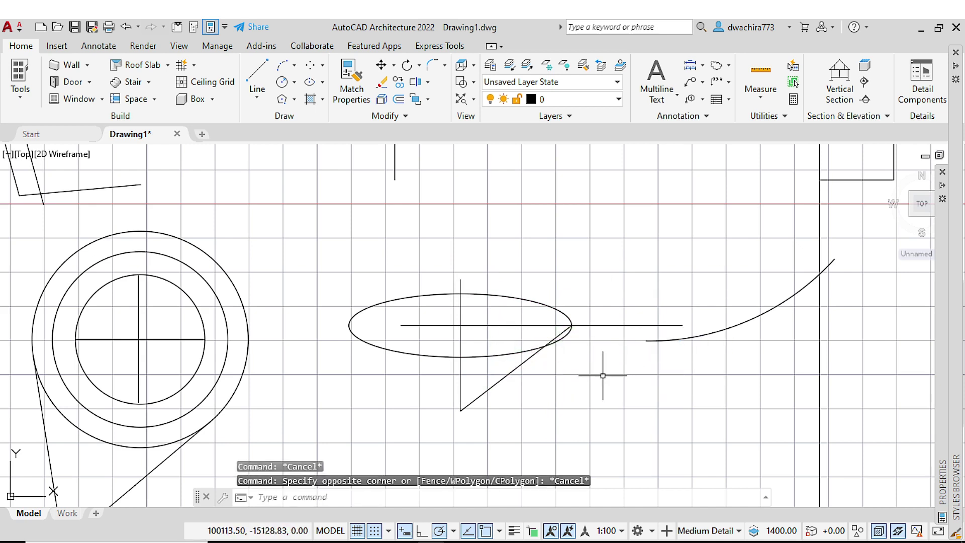
pyautogui.moveTo(600, 367)
pyautogui.mouseDown()
pyautogui.moveTo(610, 342)
pyautogui.moveTo(648, 330)
pyautogui.moveTo(598, 332)
pyautogui.moveTo(537, 374)
pyautogui.moveTo(507, 354)
pyautogui.moveTo(504, 338)
pyautogui.moveTo(358, 333)
pyautogui.moveTo(356, 323)
pyautogui.moveTo(306, 331)
pyautogui.moveTo(553, 305)
pyautogui.moveTo(425, 314)
pyautogui.moveTo(382, 330)
pyautogui.mouseUp()
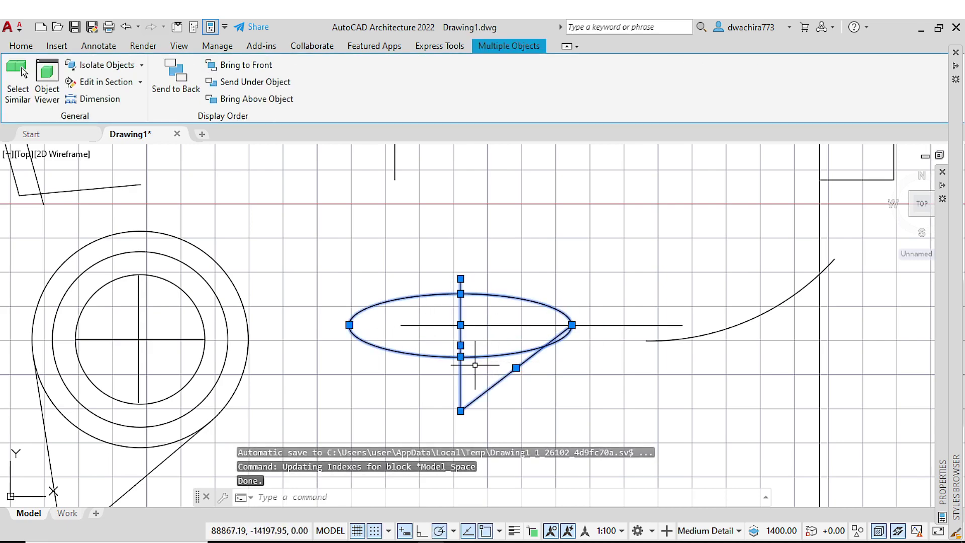
pyautogui.press('Escape')
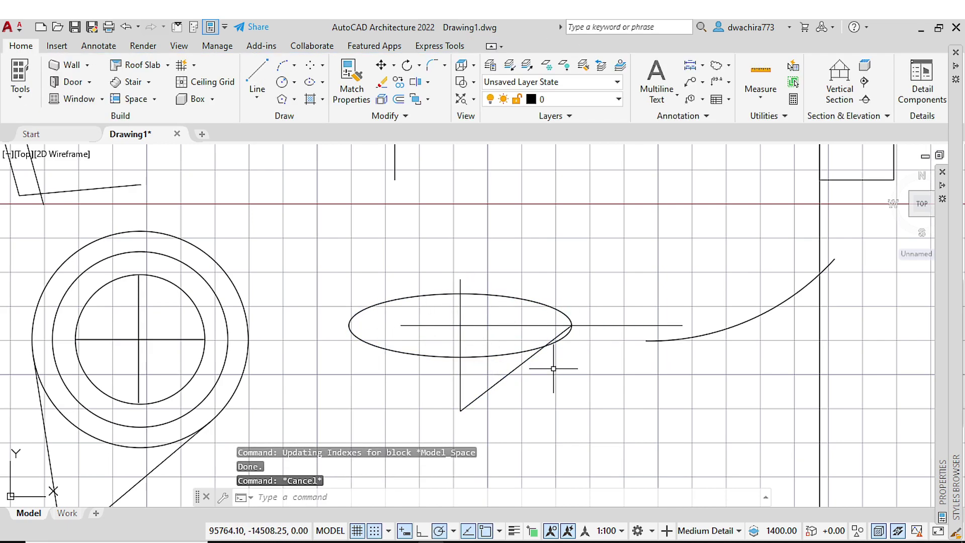
# Step: Select the ellipse, both axis lines and the diagonal with a crossing rectangle, remove the horizontal line from the selection, then clear it
pyautogui.click(630, 430)
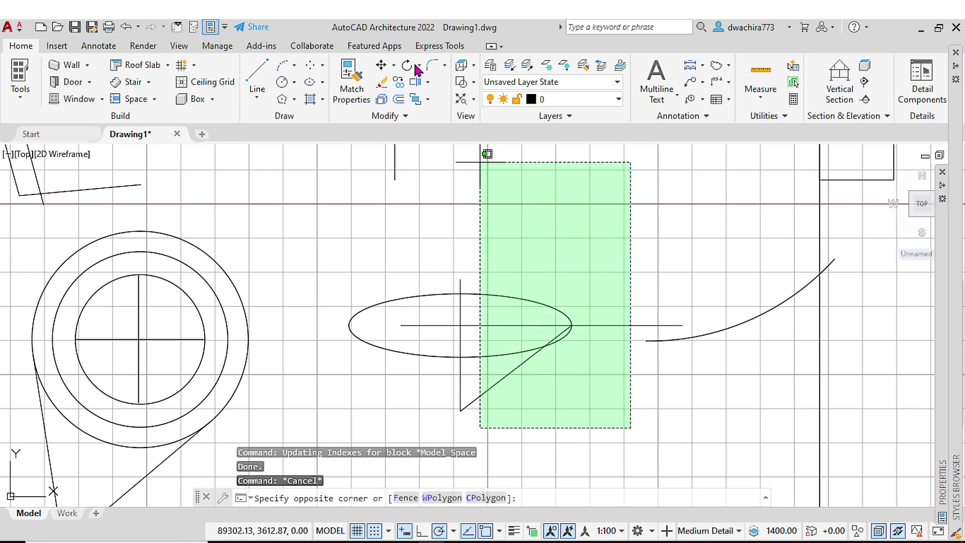
pyautogui.click(334, 242)
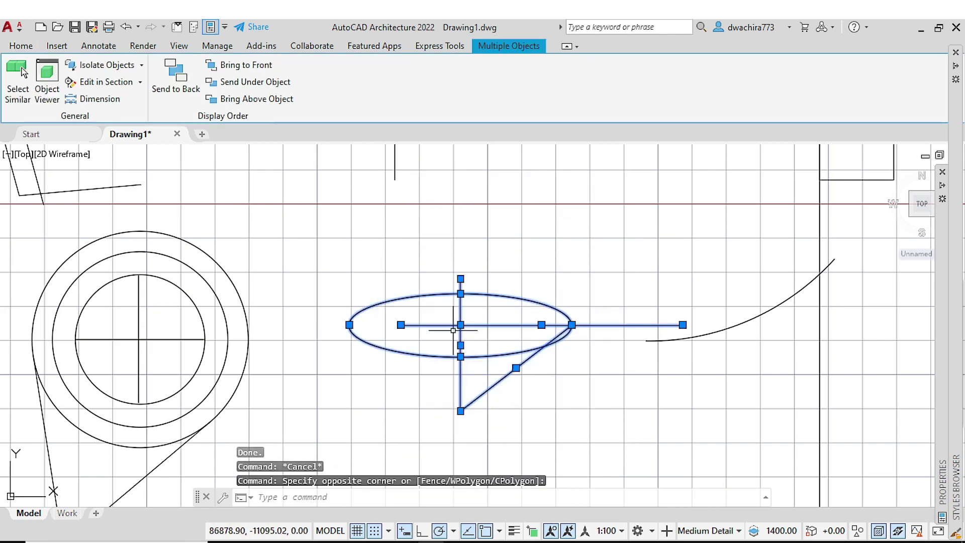
pyautogui.moveTo(485, 327); pyautogui.dragTo(494, 321, button='middle')
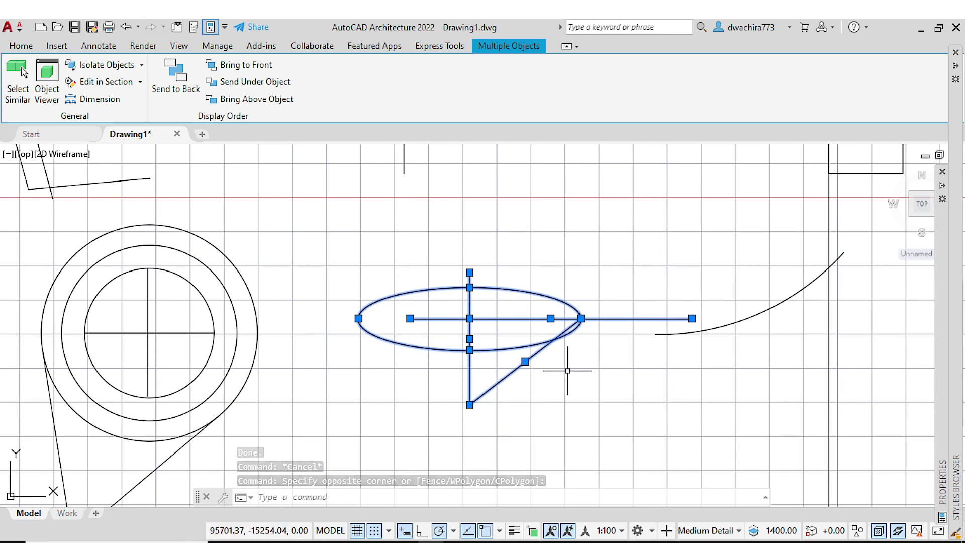
pyautogui.keyDown('shift'); pyautogui.click(637, 318); pyautogui.keyUp('shift')
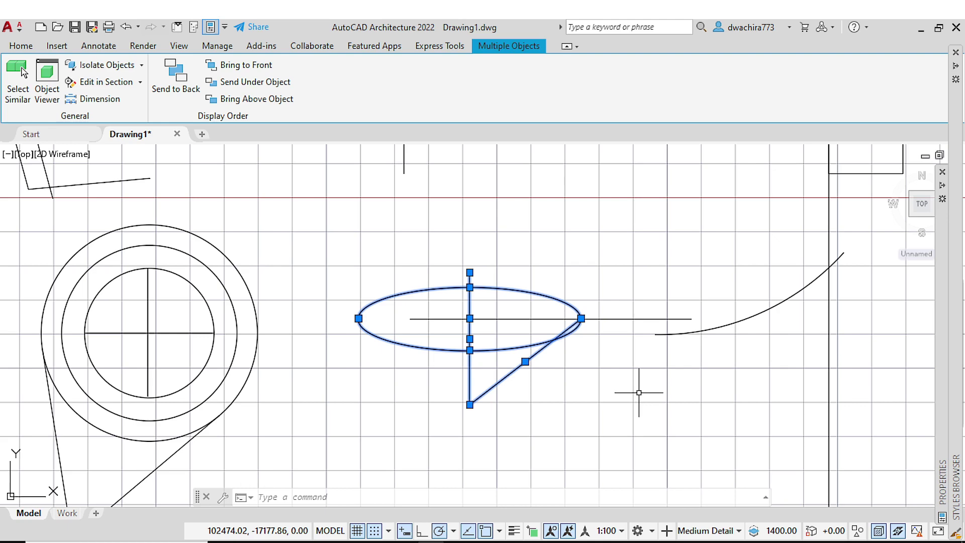
pyautogui.press('Escape')
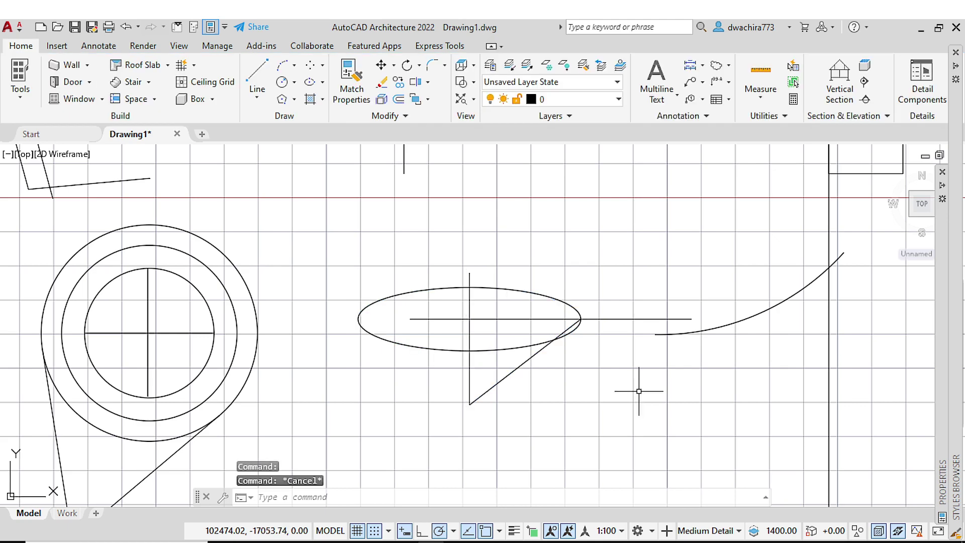
# Step: Use Select Similar on the free-standing vertical line to select every line in the drawing, then clear the selection
pyautogui.scroll(-4, 638, 392)
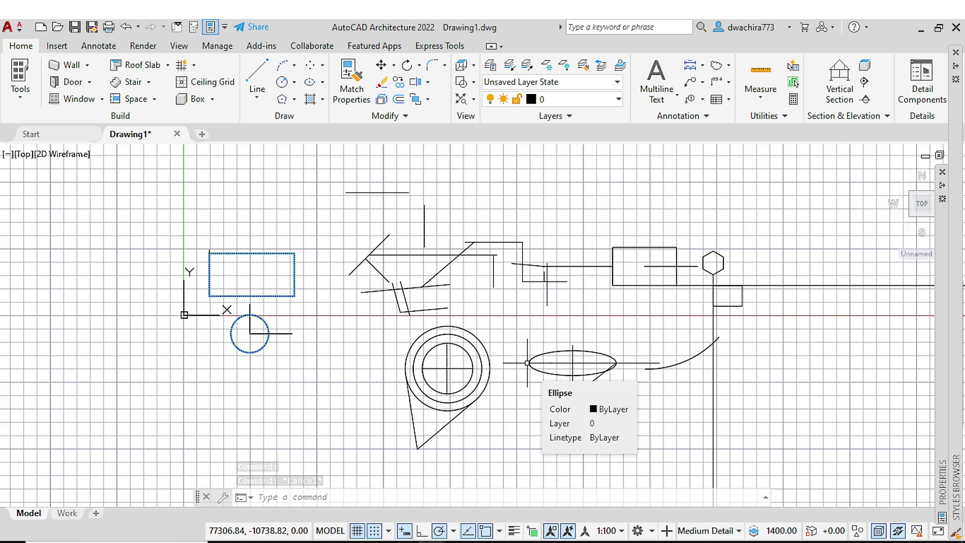
pyautogui.scroll(6, 475, 272)
pyautogui.moveTo(471, 267); pyautogui.dragTo(467, 278, button='middle')
pyautogui.scroll(-6, 466, 278)
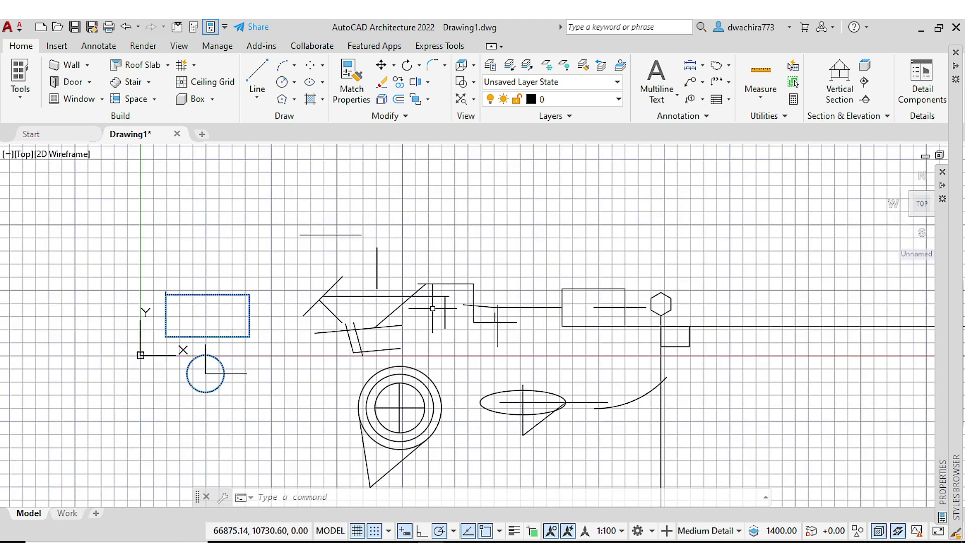
pyautogui.moveTo(400, 299); pyautogui.dragTo(455, 287, button='middle')
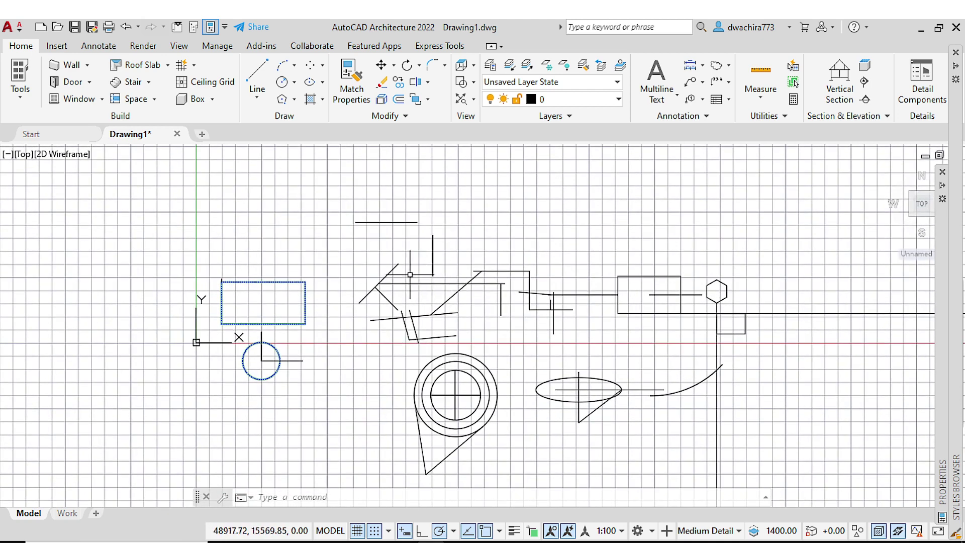
pyautogui.scroll(4, 432, 261)
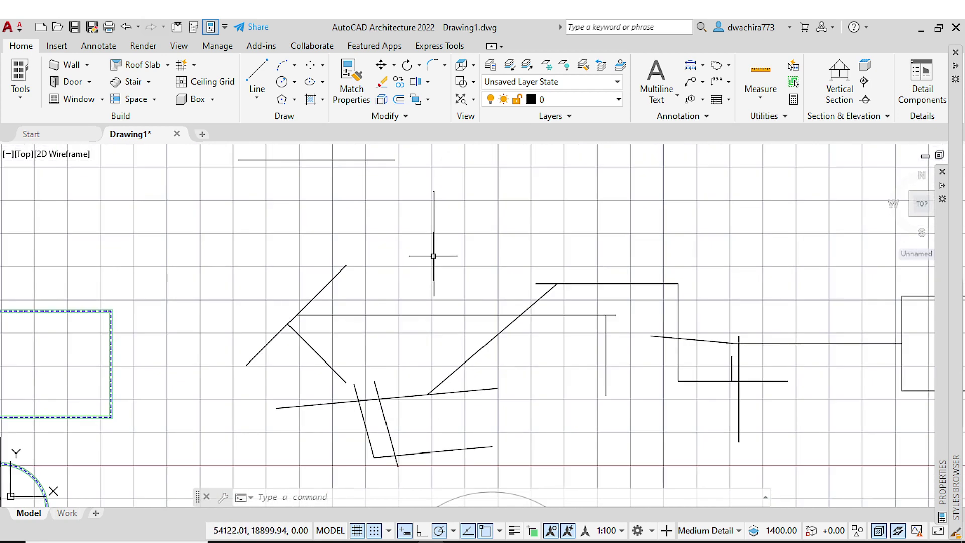
pyautogui.click(433, 245)
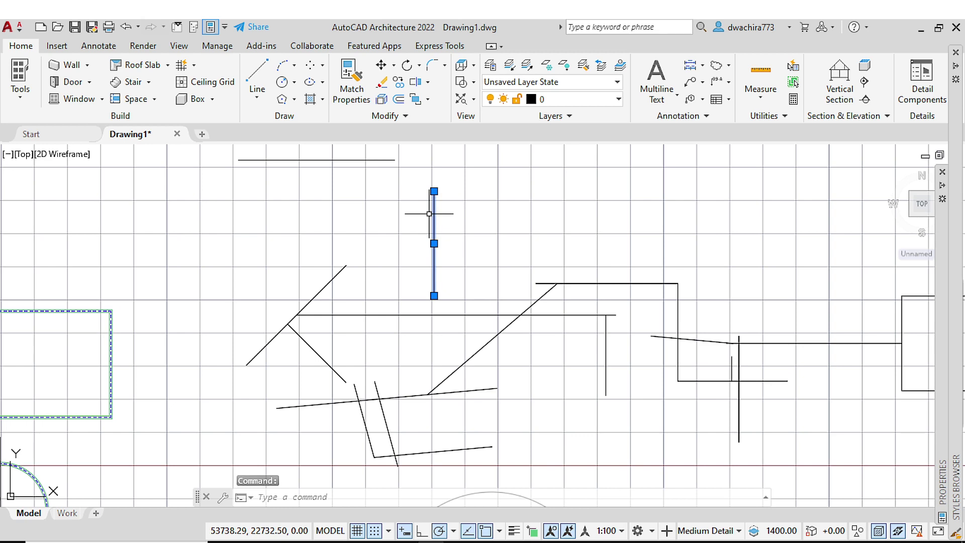
pyautogui.rightClick(475, 201)
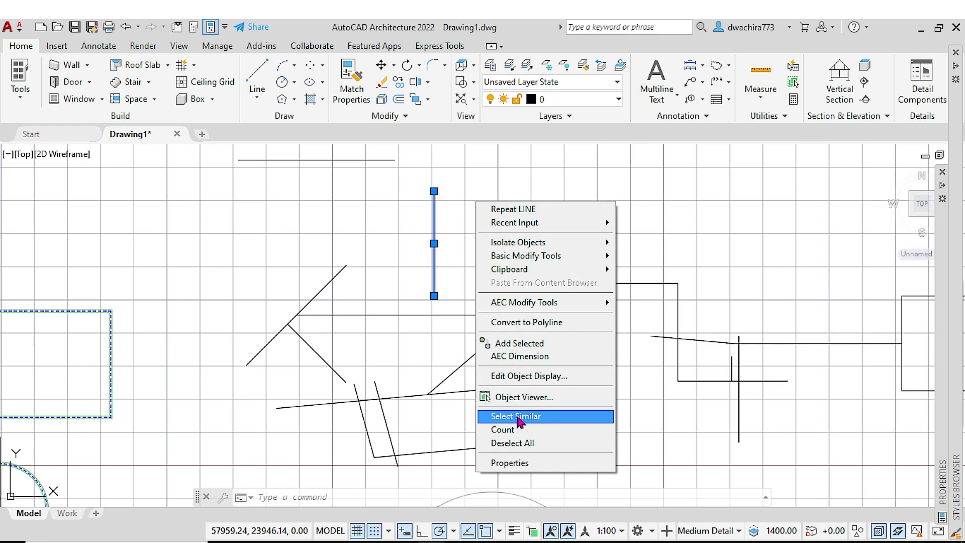
pyautogui.rightClick(471, 166)
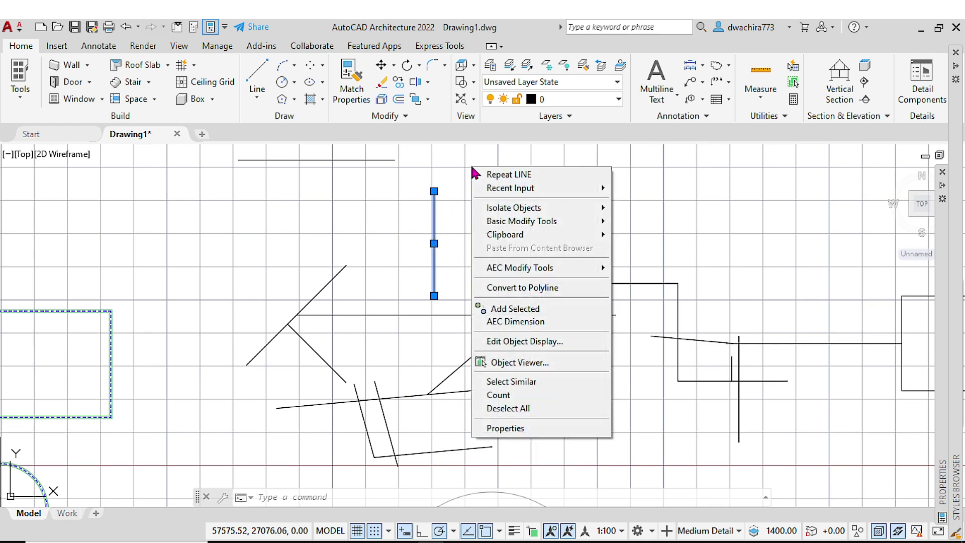
pyautogui.click(515, 383)
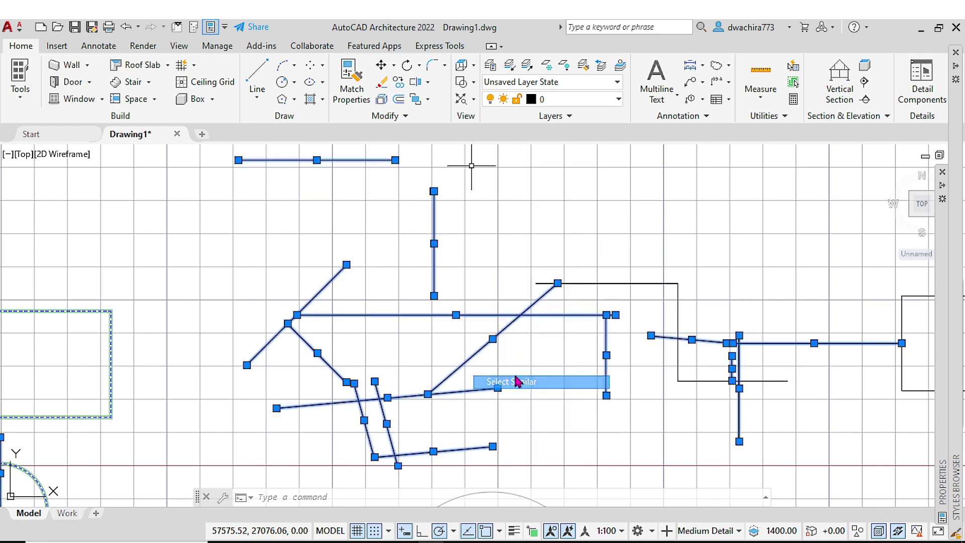
pyautogui.scroll(-5, 503, 313)
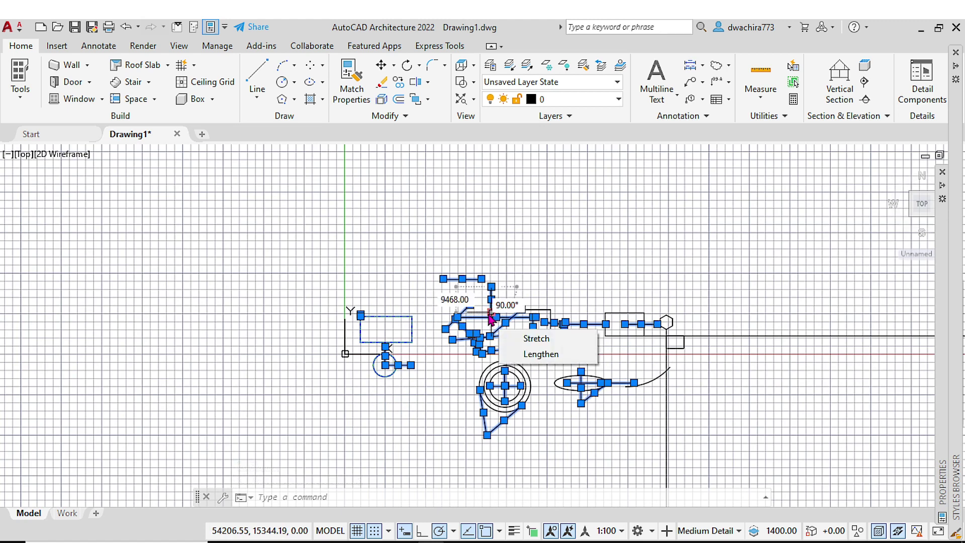
pyautogui.scroll(5, 489, 310)
pyautogui.moveTo(499, 252); pyautogui.dragTo(473, 340, button='middle')
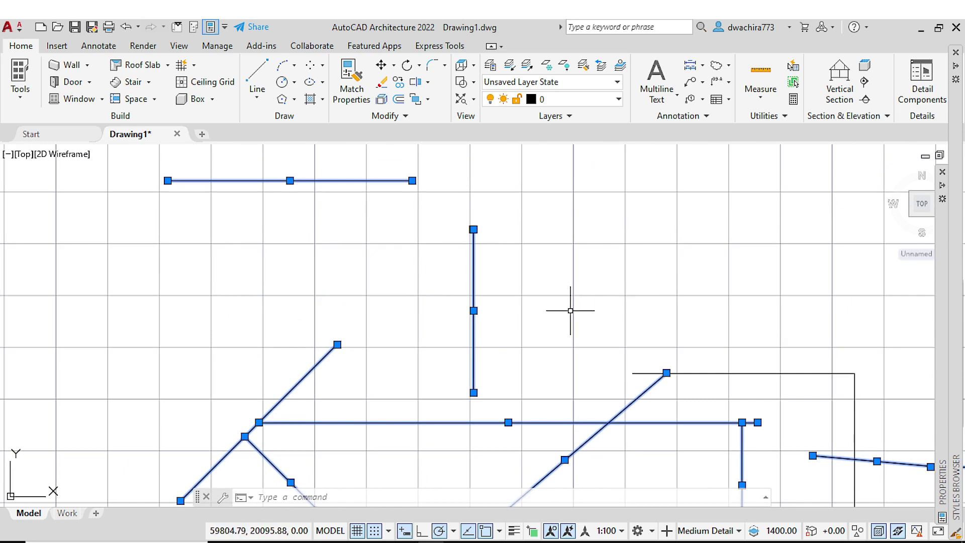
pyautogui.press('Escape')
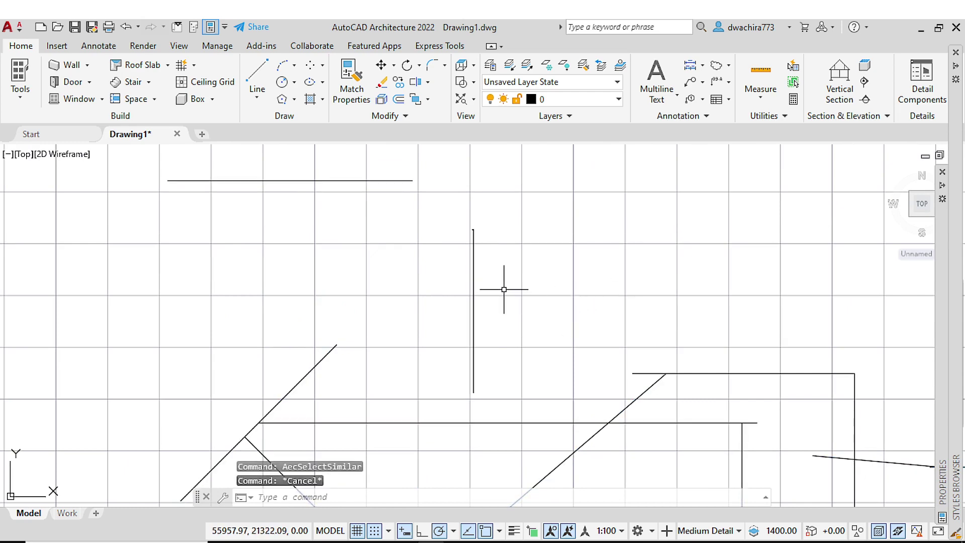
# Step: Use Select Similar on one wall of the wall rectangle to select all walls in the drawing, then clear the selection
pyautogui.scroll(-6, 505, 283)
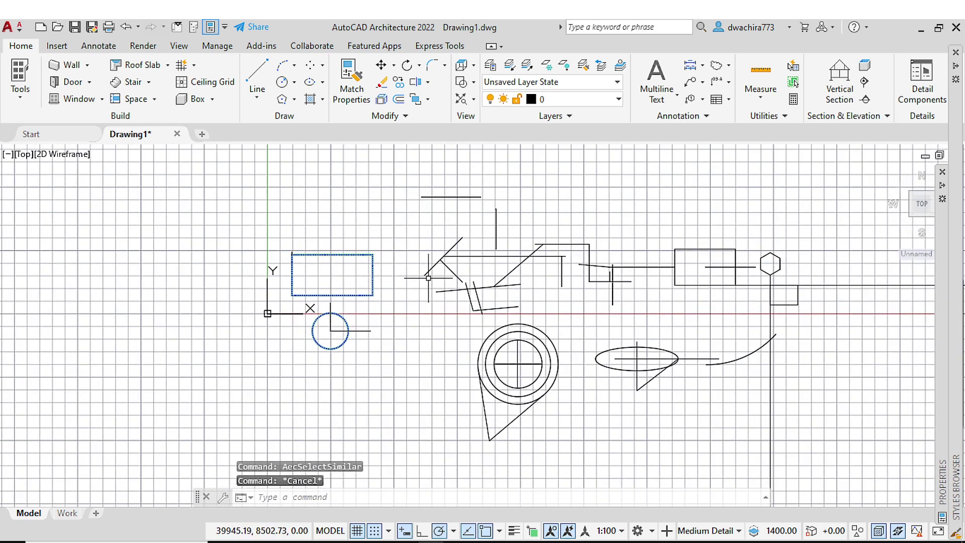
pyautogui.scroll(4, 344, 263)
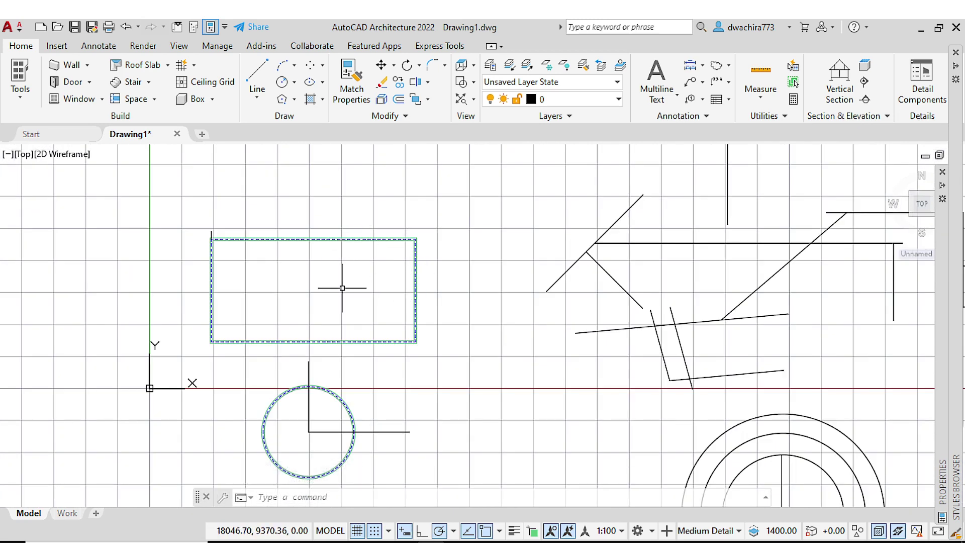
pyautogui.click(416, 279)
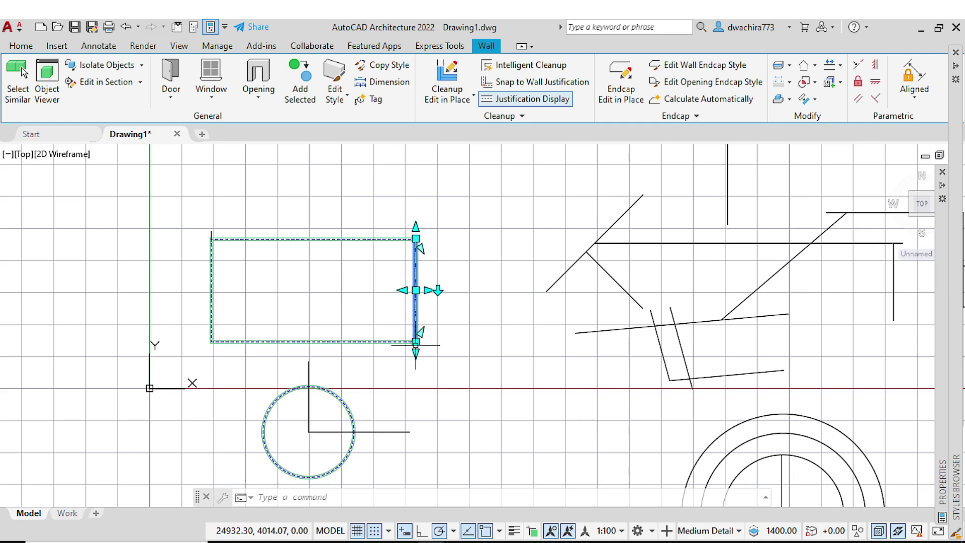
pyautogui.rightClick(444, 263)
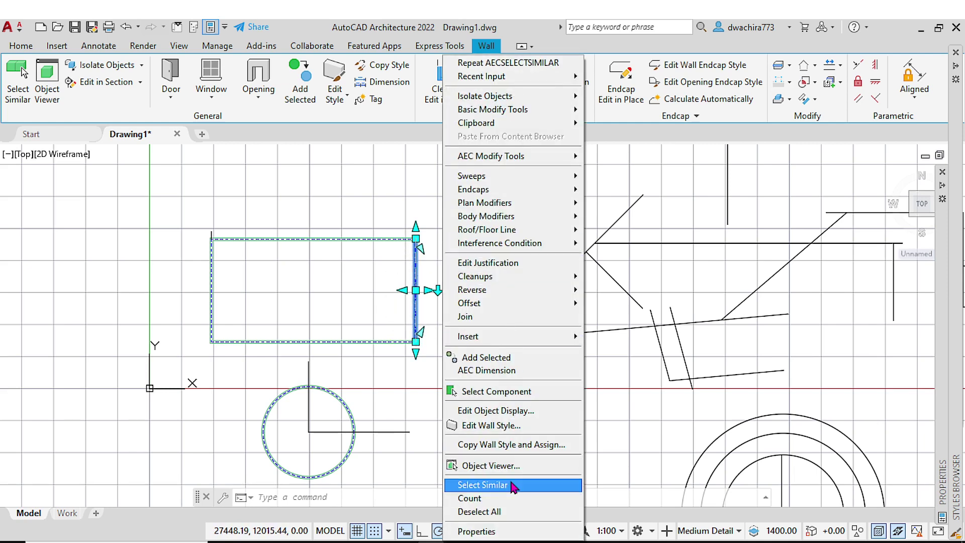
pyautogui.click(513, 485)
pyautogui.scroll(-5, 386, 322)
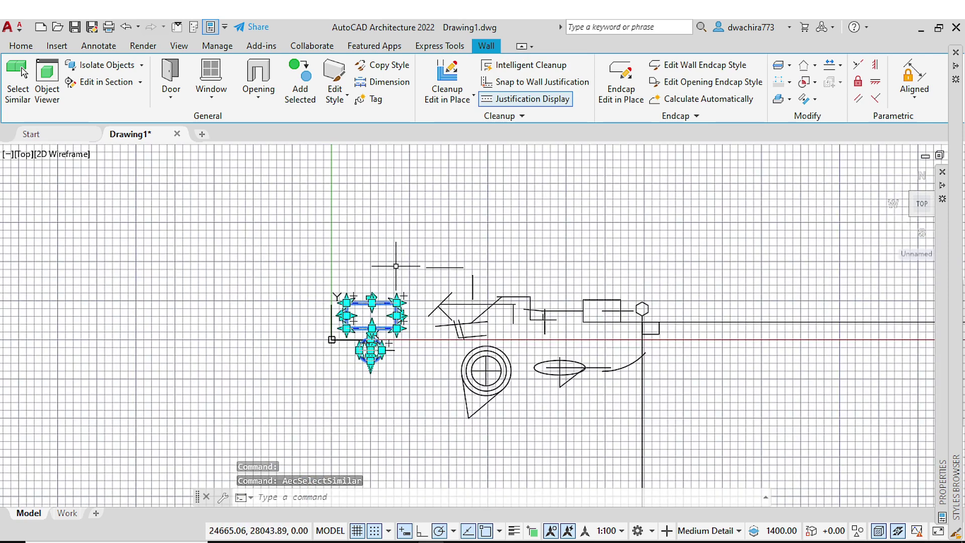
pyautogui.press('Escape')
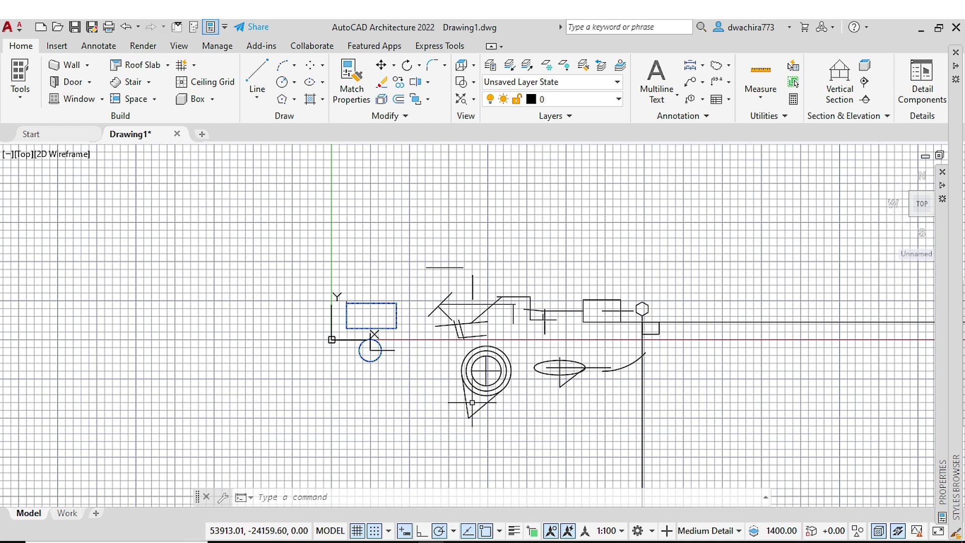
# Step: Stretch the right endpoint of the ellipse's horizontal axis line inward until it lies inside the ellipse, then clear the selection
pyautogui.moveTo(477, 402); pyautogui.dragTo(470, 393, button='middle')
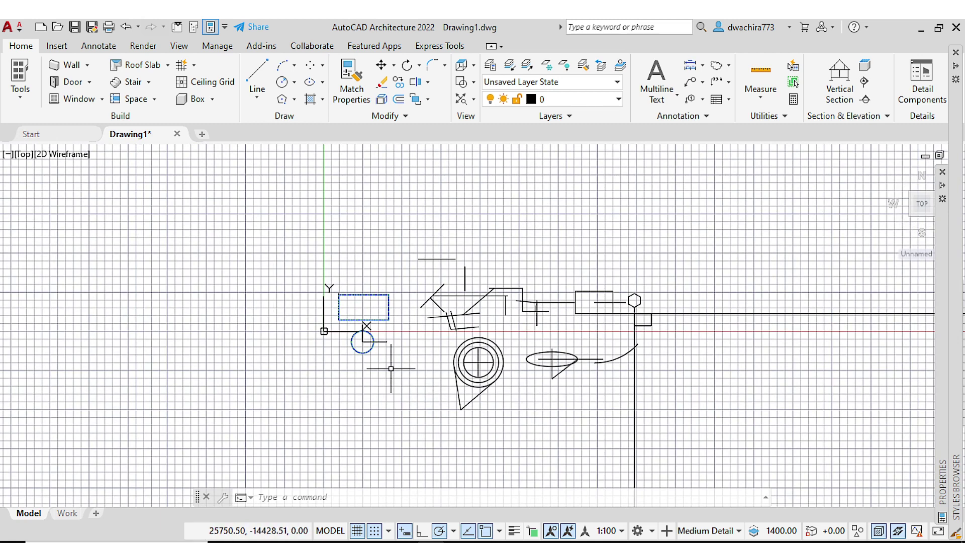
pyautogui.scroll(5, 590, 385)
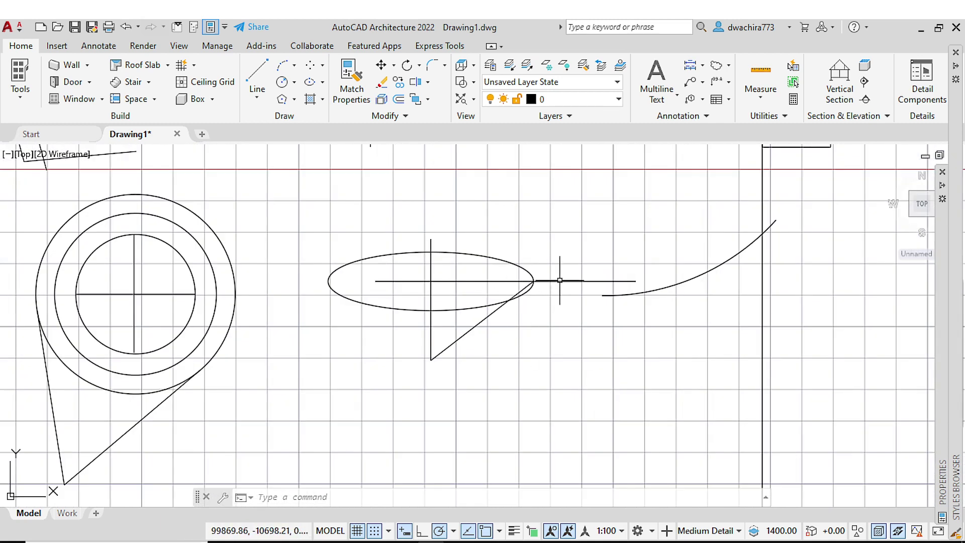
pyautogui.click(607, 279)
pyautogui.click(635, 280)
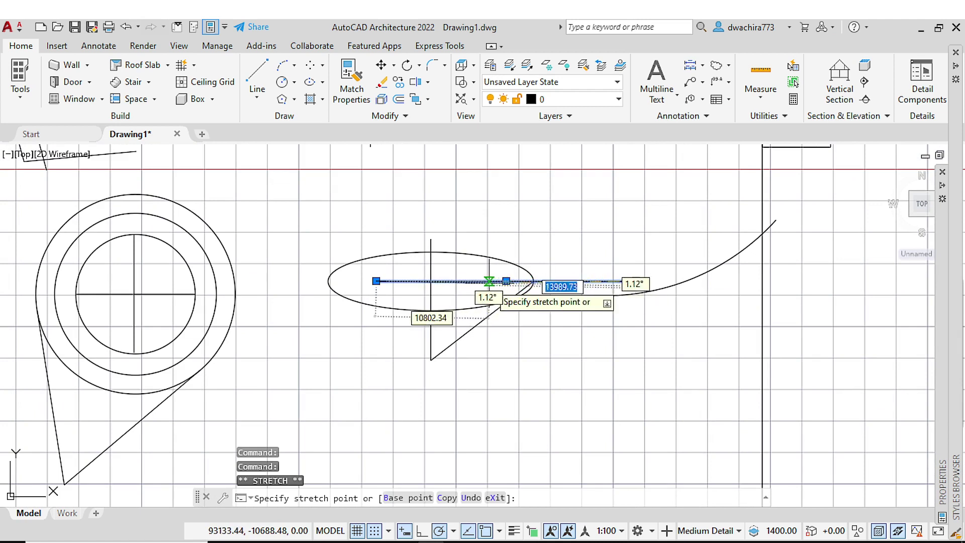
pyautogui.click(547, 346)
pyautogui.click(484, 333)
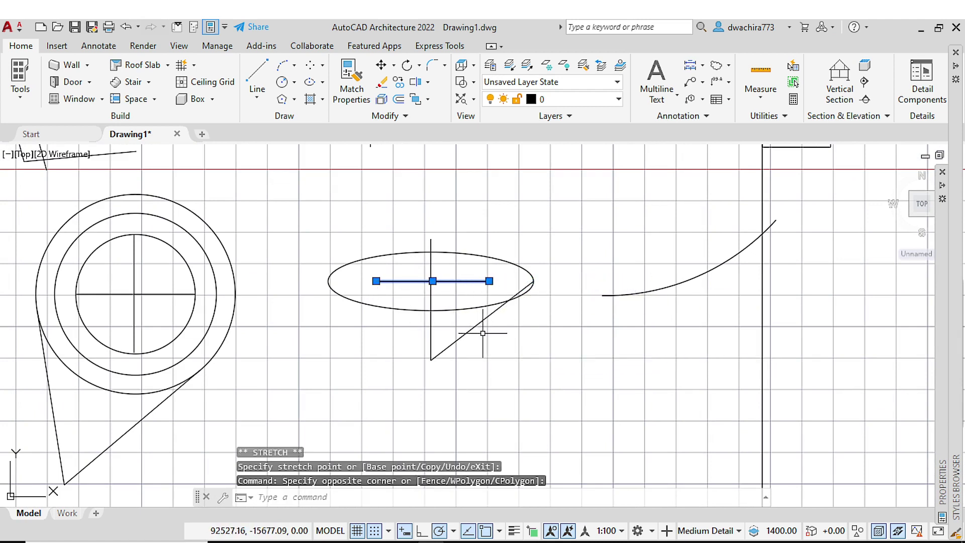
pyautogui.press('Escape')
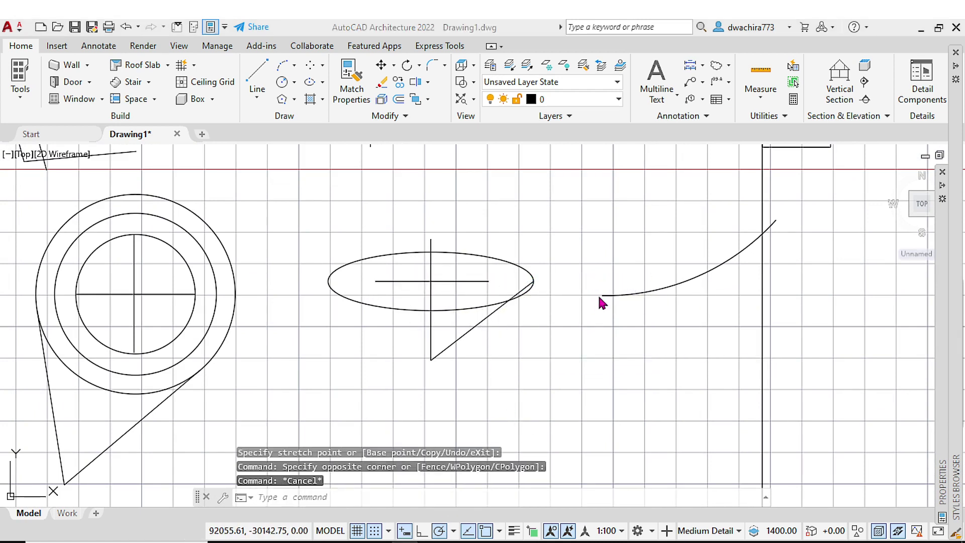